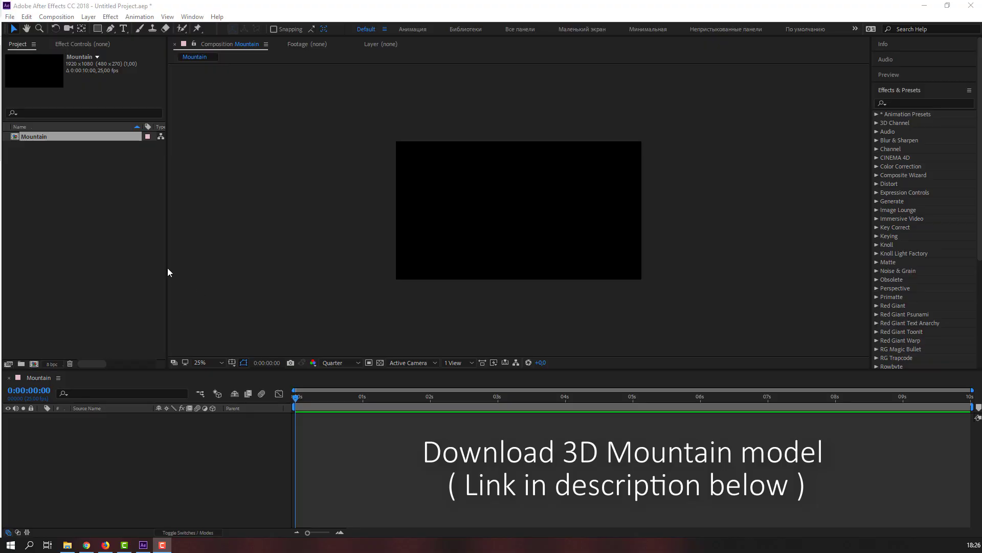
Bring After Effects forward and set the composition viewer magnification to 100%
left_click(148, 459)
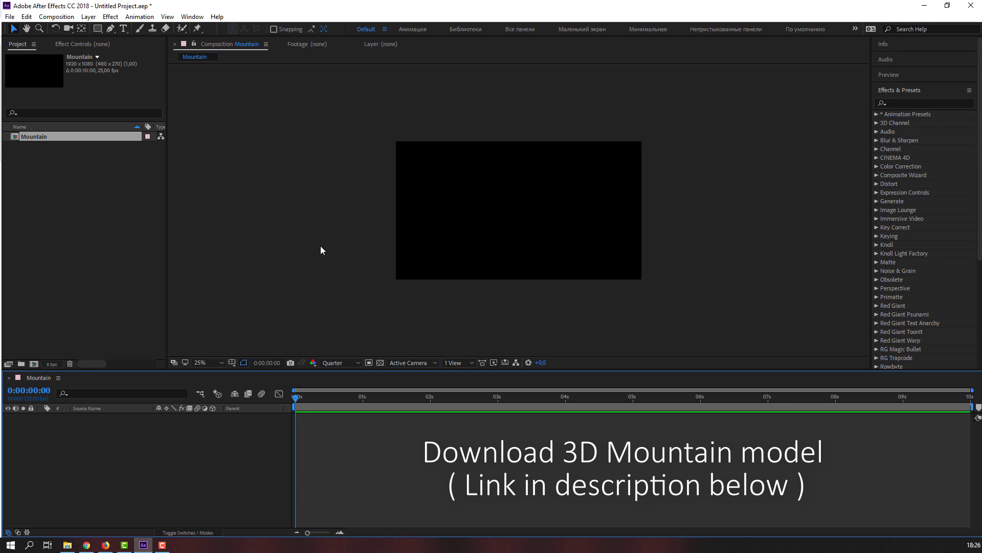
left_click(202, 362)
left_click(250, 191)
Start a new solid layer from the timeline's right-click New menu
right_click(103, 463)
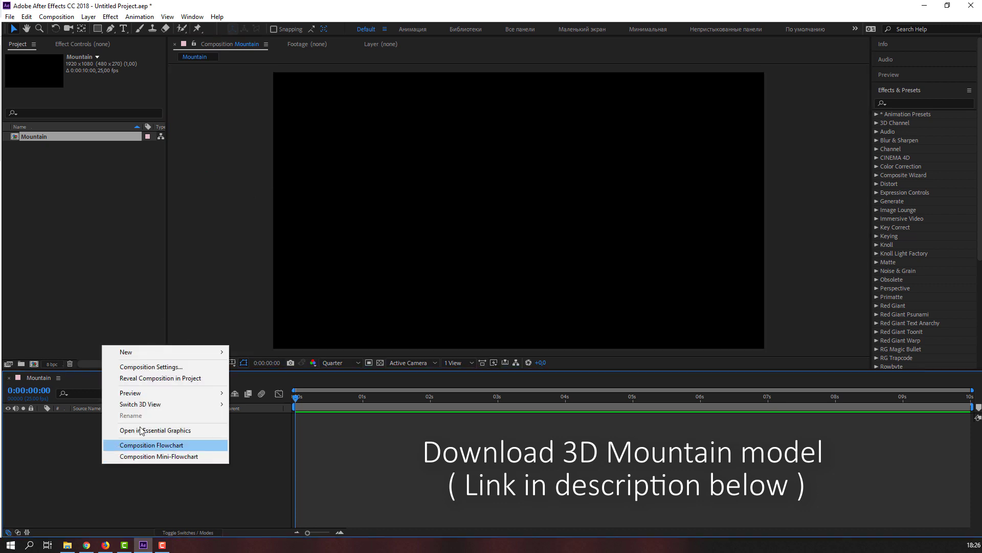
mouse_move(181, 351)
left_click(253, 377)
type("Element 3D")
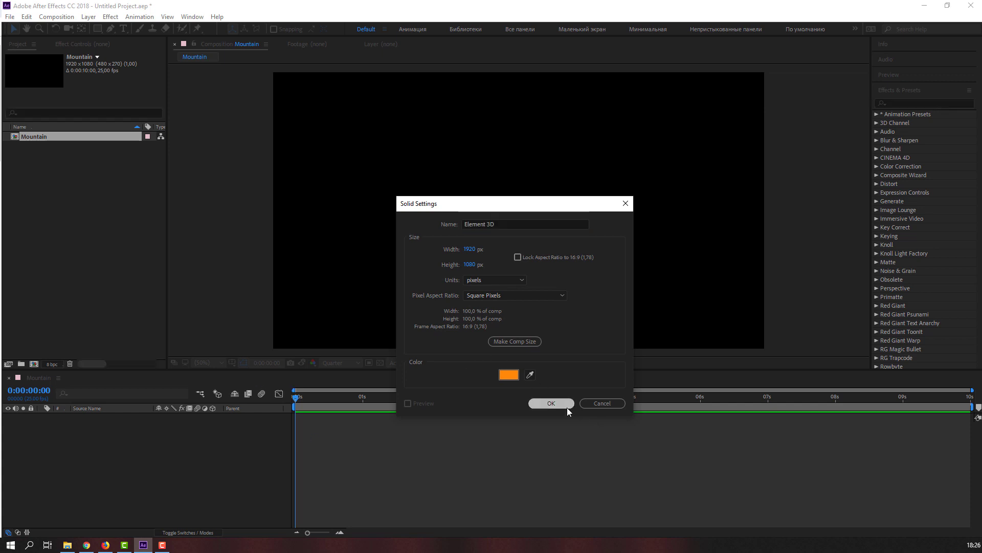
Confirm the 1920×1080 Element 3D solid and apply Video Copilot's Element effect to it
left_click(567, 405)
left_click(111, 16)
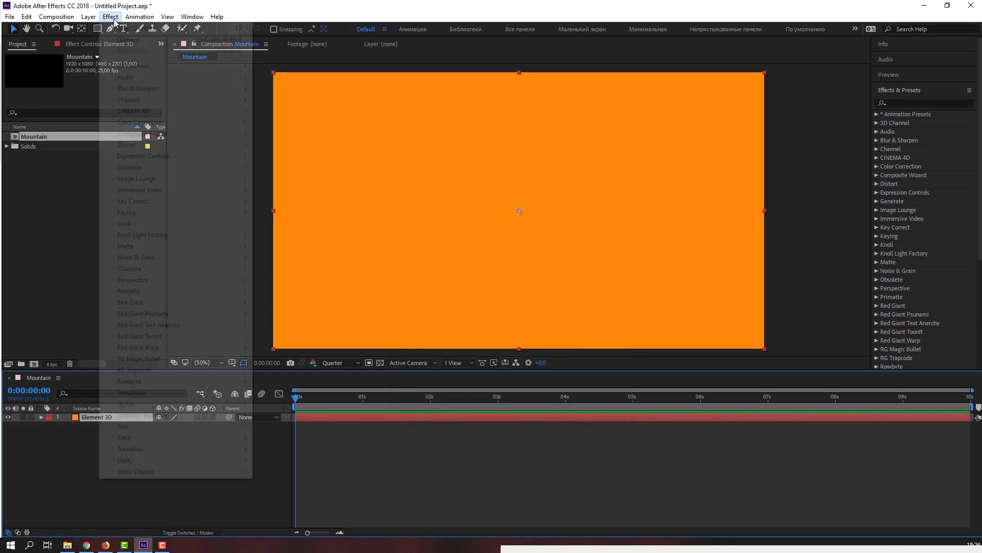
mouse_move(174, 471)
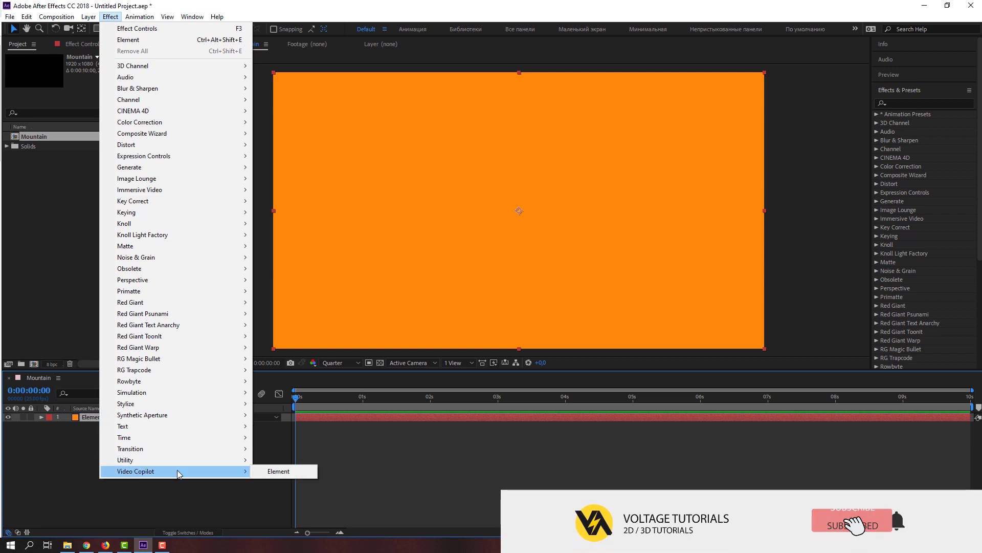
left_click(283, 471)
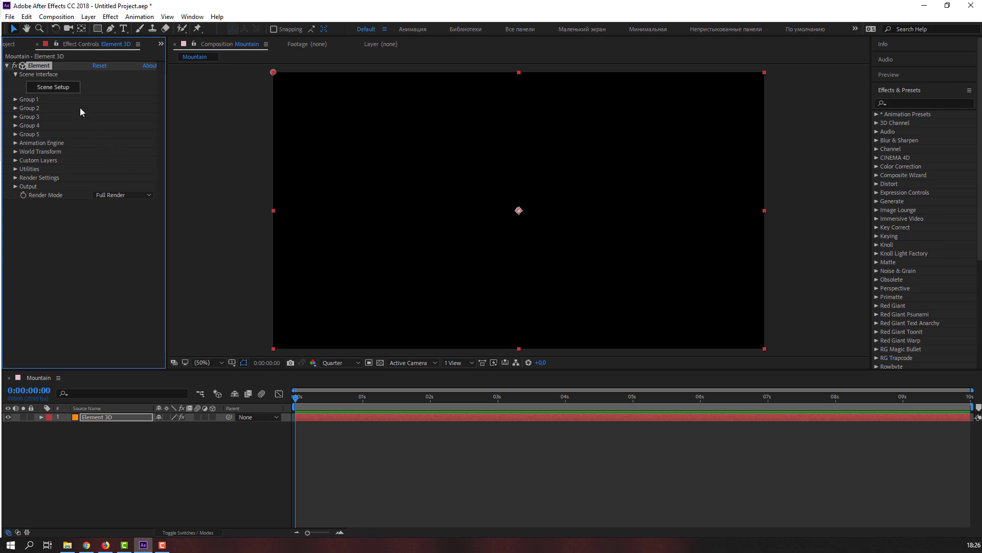
Import the 88.obj mountain model from the obj folder into Element 3D's Scene Setup
left_click(60, 89)
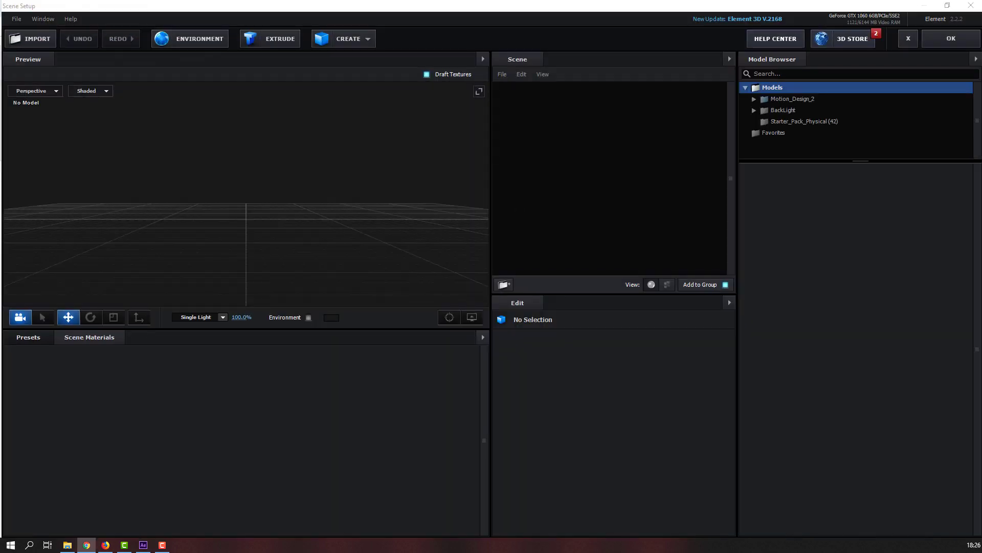
left_click(41, 41)
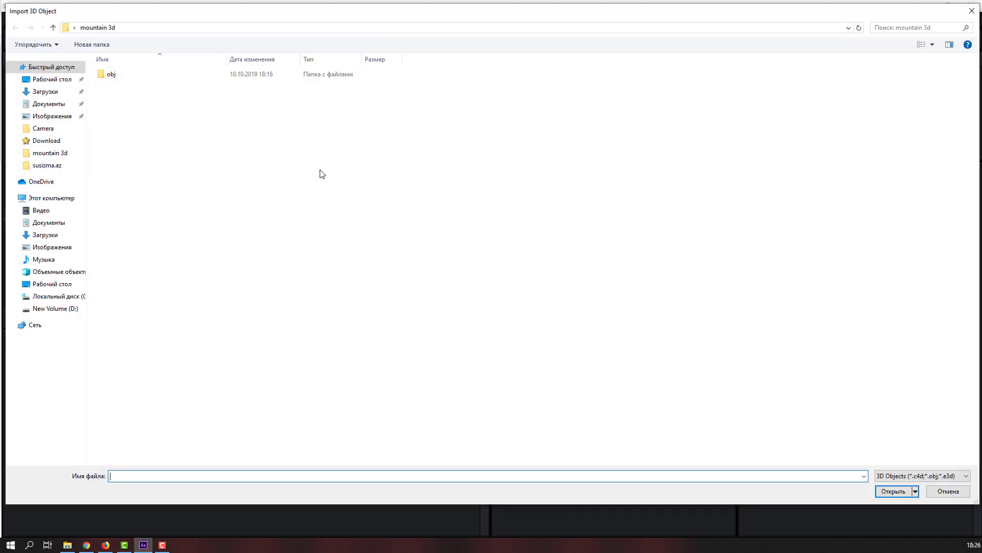
double_click(109, 75)
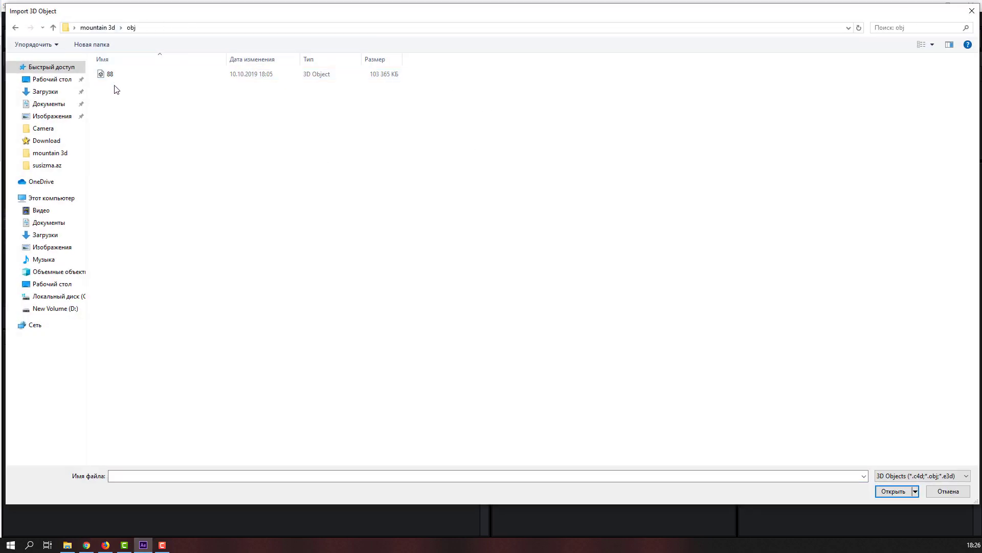
left_click(123, 80)
left_click(914, 495)
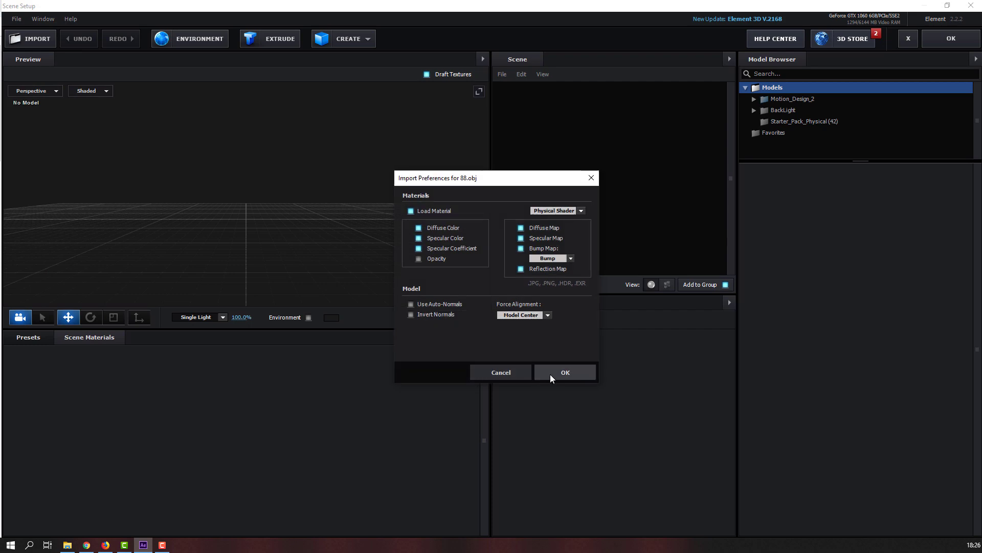
left_click(551, 376)
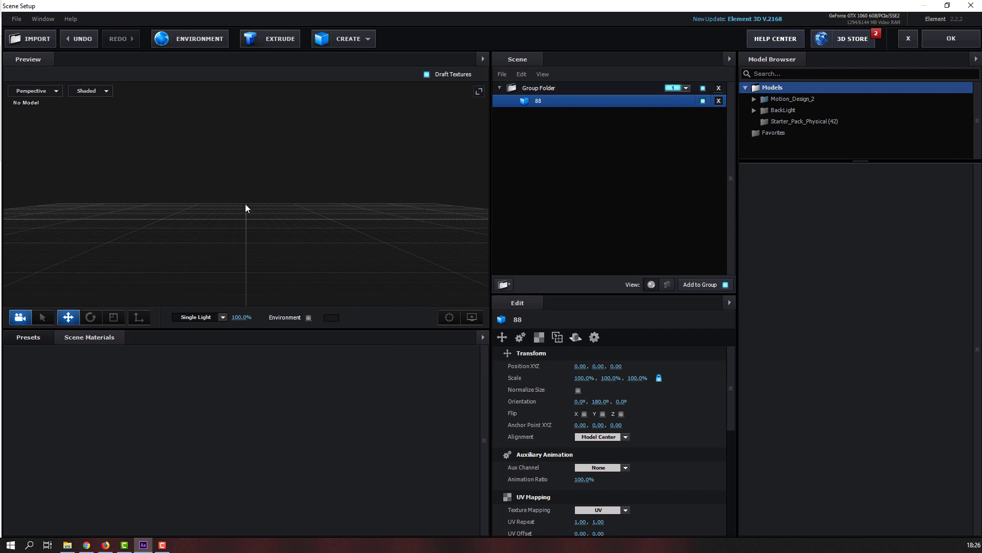
Scale the mountain model up to about 1396% with the Scale tool
mouse_move(206, 232)
left_mouse_down()
mouse_move(212, 269)
mouse_move(222, 246)
mouse_move(156, 248)
left_mouse_up()
left_click(114, 317)
left_click_drag(245, 202, 452, 14)
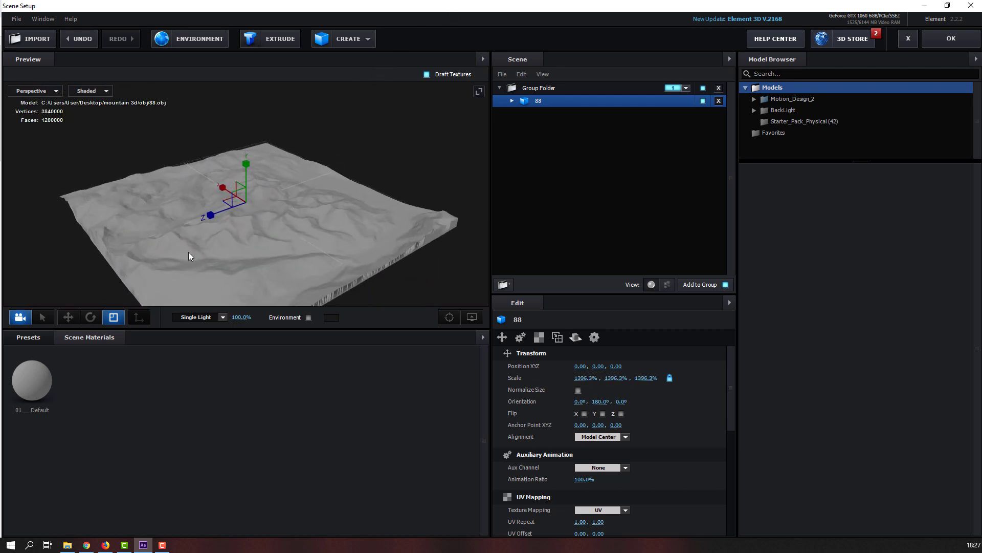
mouse_move(188, 252)
left_mouse_down()
mouse_move(248, 226)
mouse_move(226, 217)
mouse_move(195, 231)
left_mouse_up()
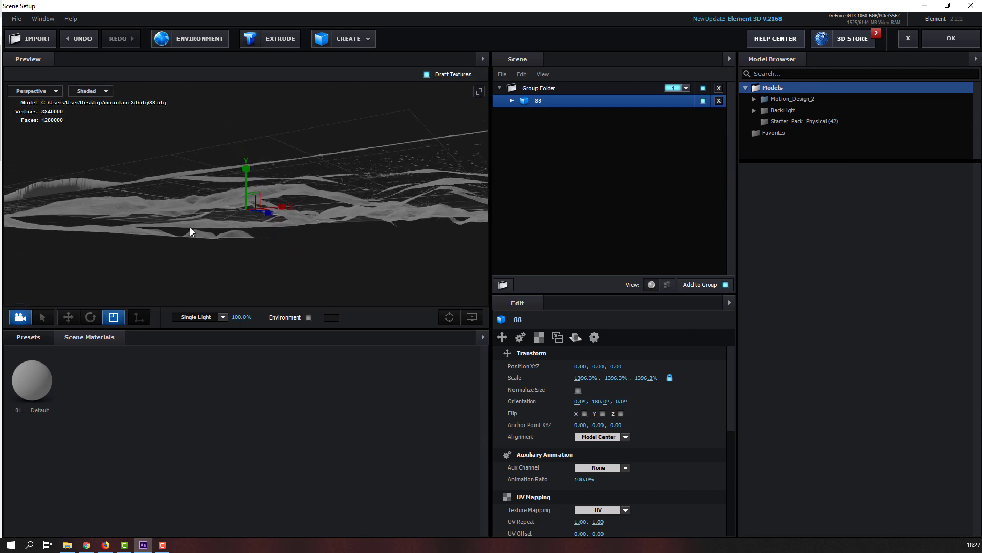
Enable Draw Backfaces on the model's 01___Default material so the terrain renders solid
left_click(512, 101)
left_click(542, 114)
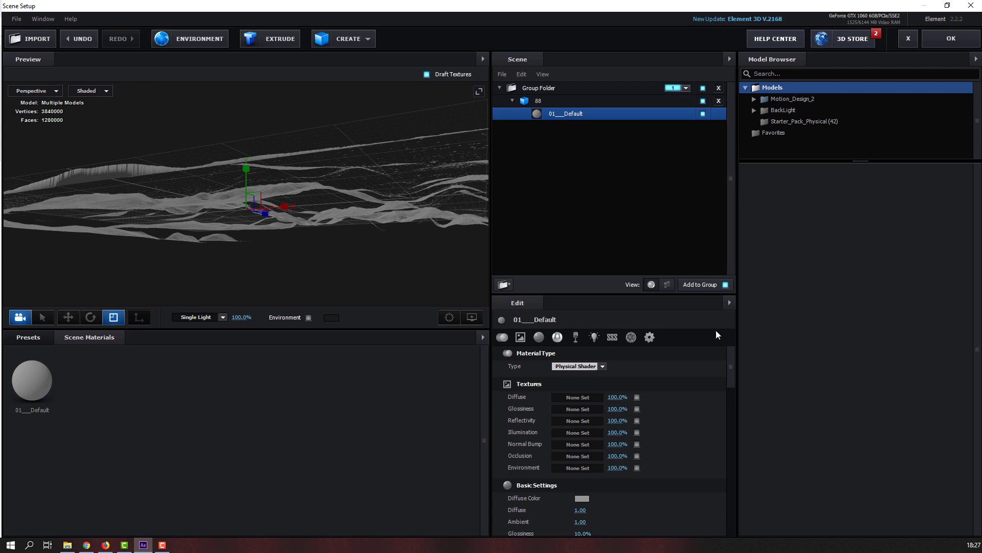
left_click_drag(735, 379, 726, 529)
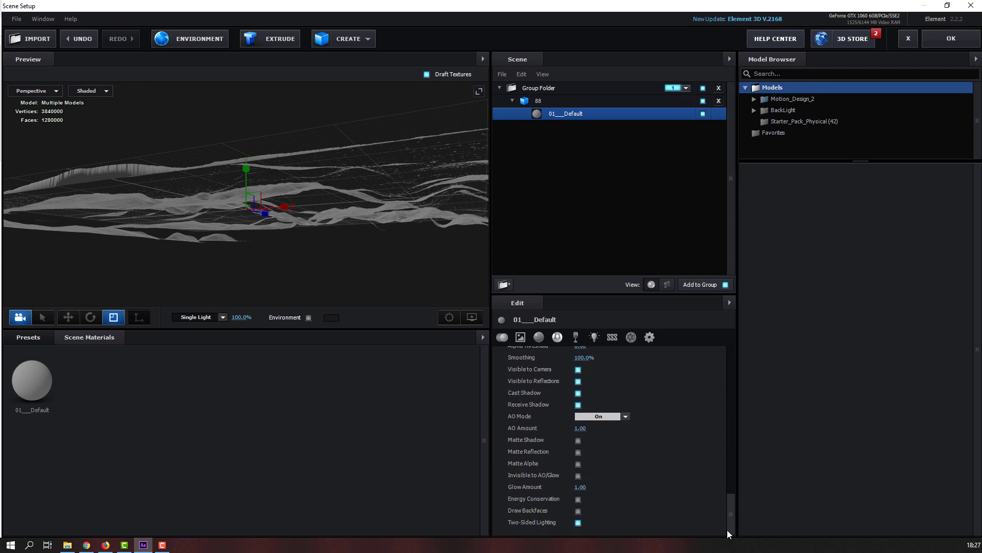
left_click(578, 511)
mouse_move(299, 257)
left_mouse_down()
mouse_move(282, 275)
mouse_move(281, 238)
mouse_move(289, 293)
mouse_move(368, 304)
mouse_move(270, 233)
mouse_move(230, 244)
mouse_move(214, 181)
mouse_move(213, 223)
mouse_move(252, 229)
left_mouse_up()
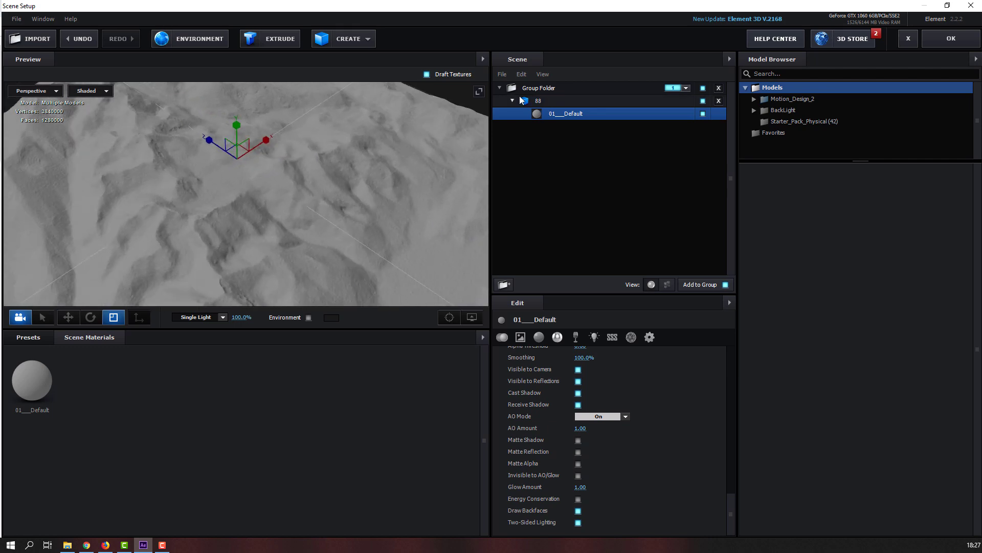
Apply the Pro_Shaders_2 Ground preset ground_dirt_cracked to the mountain terrain
left_click(39, 341)
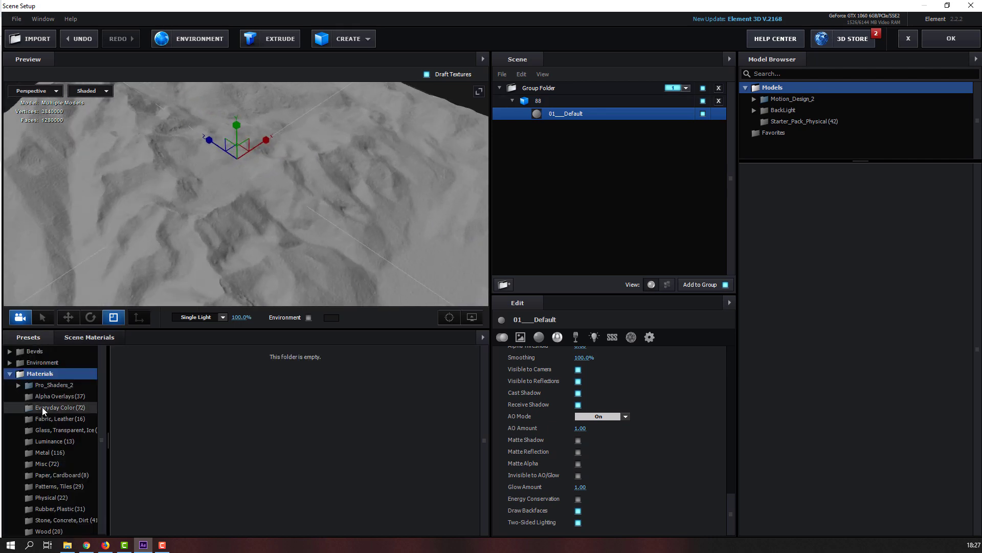
double_click(26, 385)
left_click(52, 418)
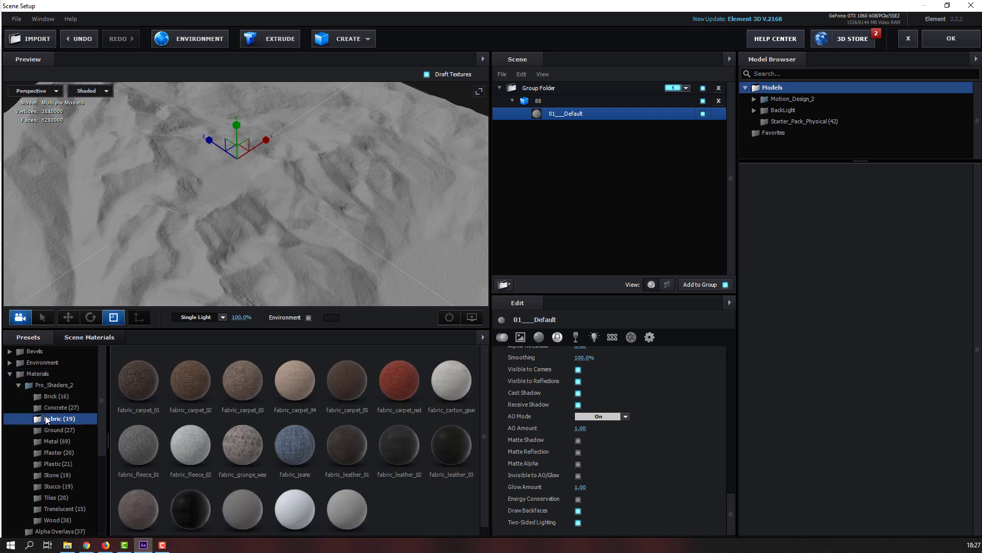
left_click(61, 430)
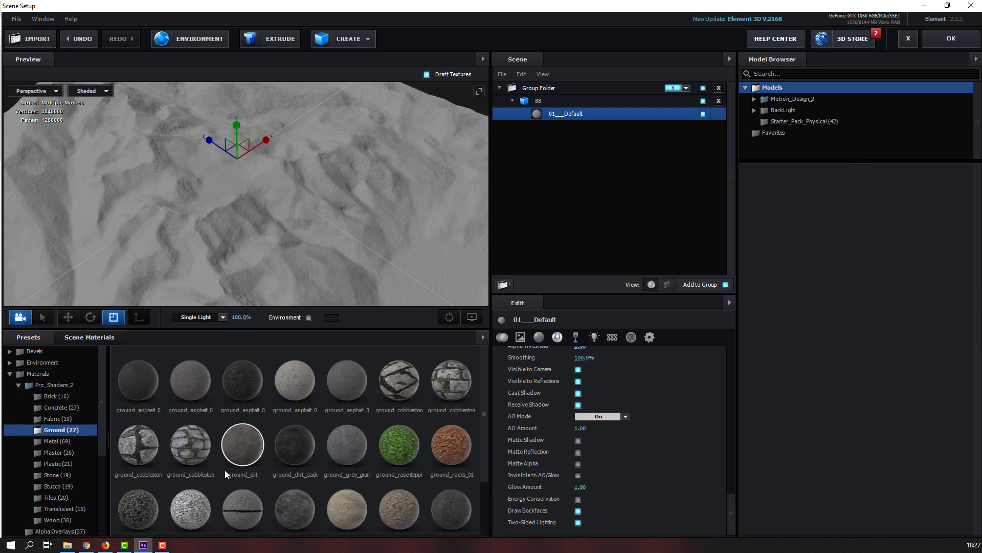
mouse_move(295, 444)
left_mouse_down()
mouse_move(272, 223)
mouse_move(211, 207)
mouse_move(213, 235)
mouse_move(242, 143)
mouse_move(239, 217)
mouse_move(225, 211)
left_mouse_up()
key("w")
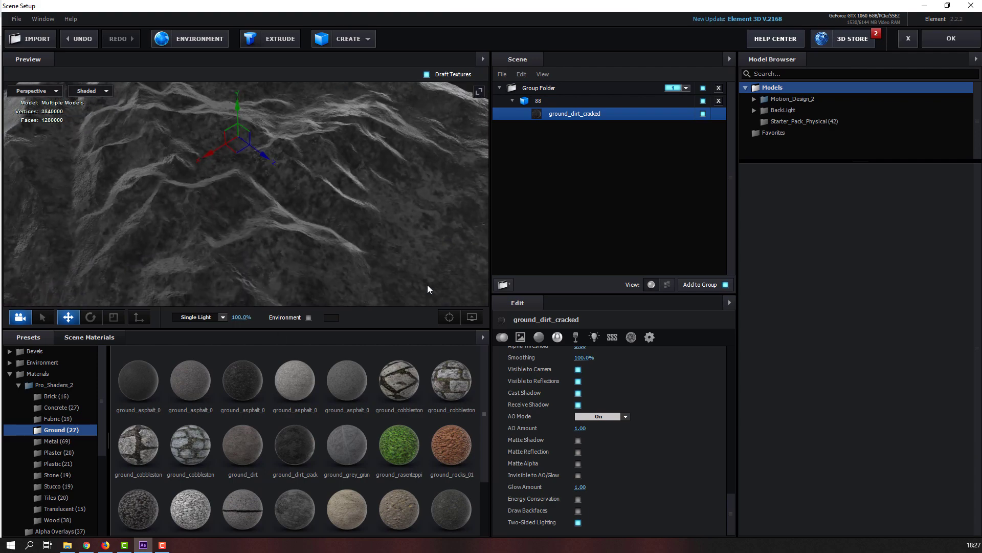
Switch model 88's texture mapping to aspect-preserving box mapping
left_click(545, 102)
left_click(539, 337)
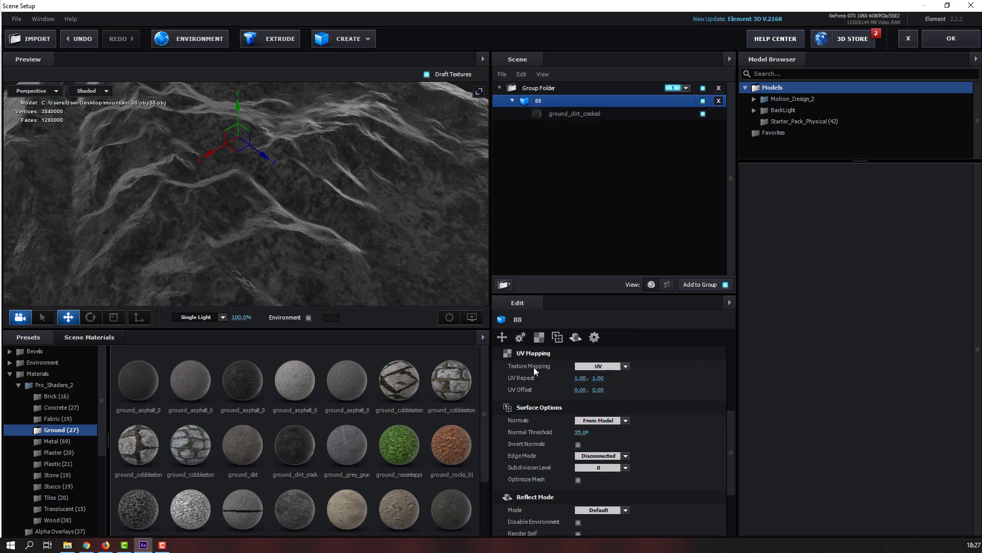
left_click(626, 365)
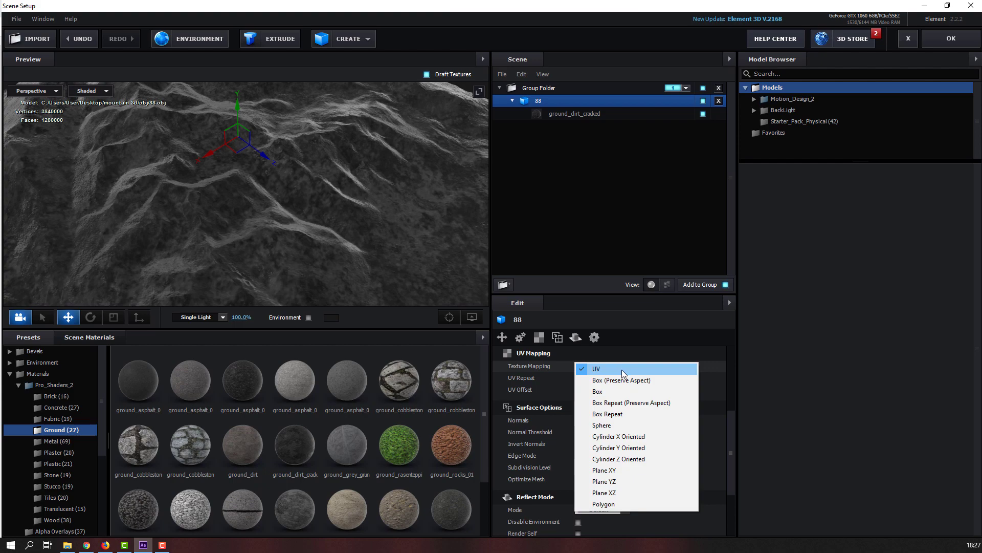
left_click(610, 384)
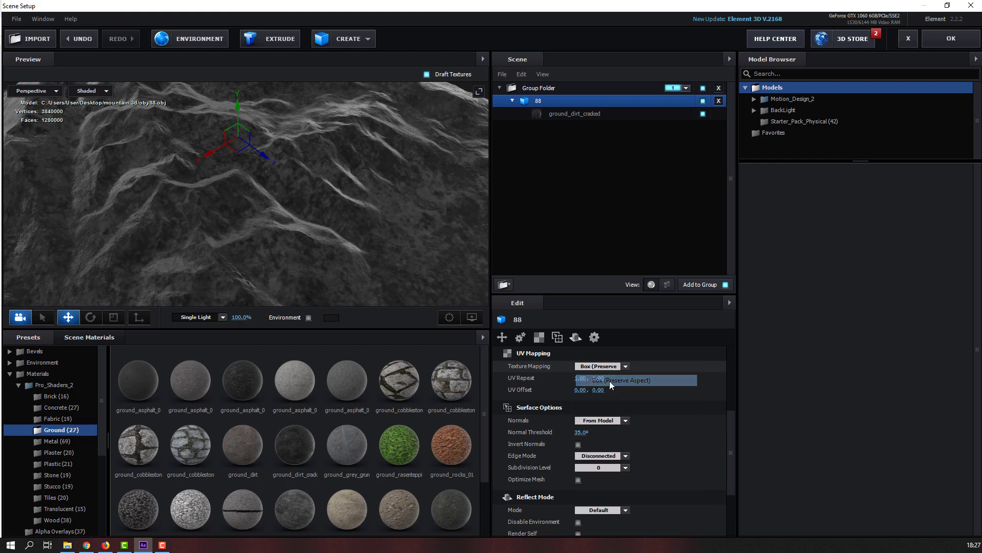
scroll(255, 244, "down", 5)
left_click_drag(255, 244, 254, 274)
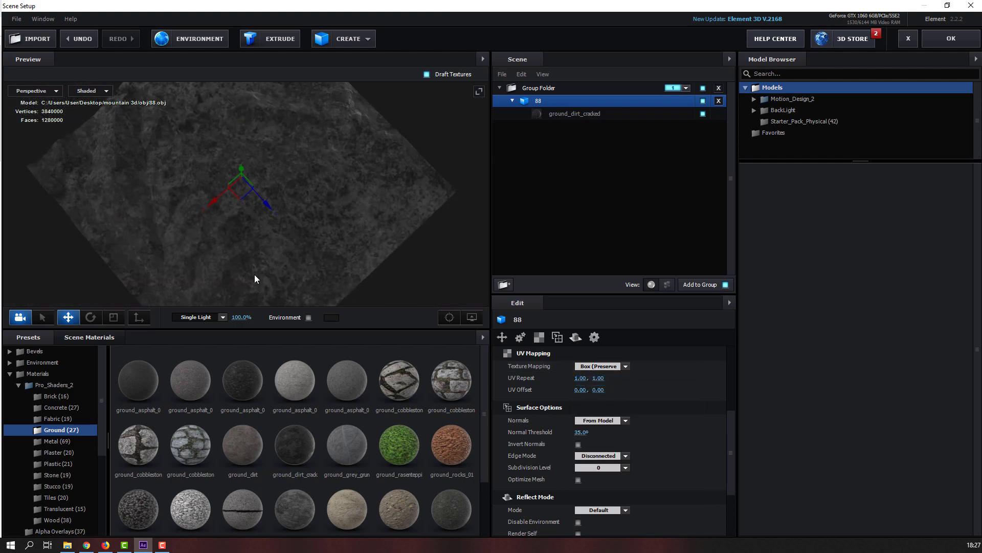
scroll(259, 245, "up", 5)
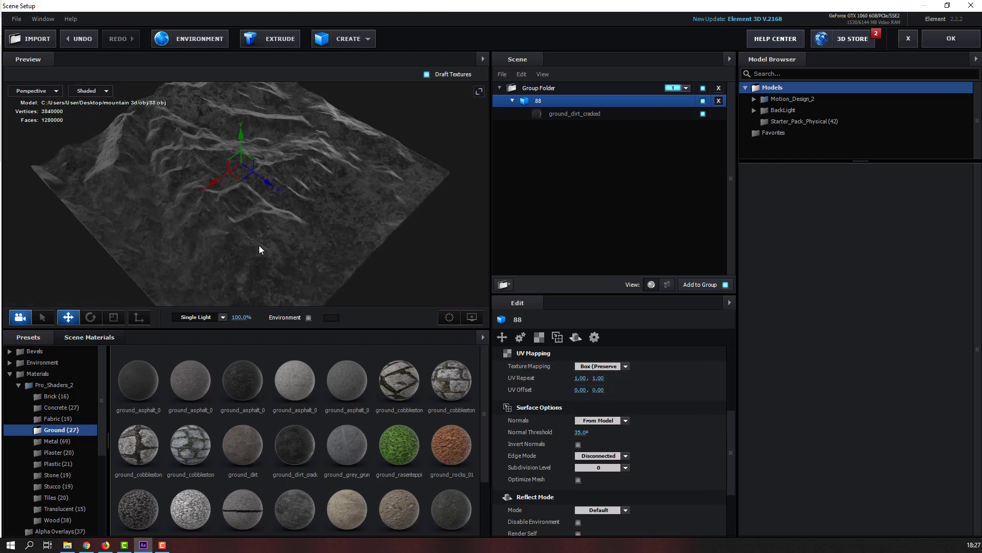
Set the terrain's UV Repeat to 5, 5 and view the whole tile
left_click(580, 378)
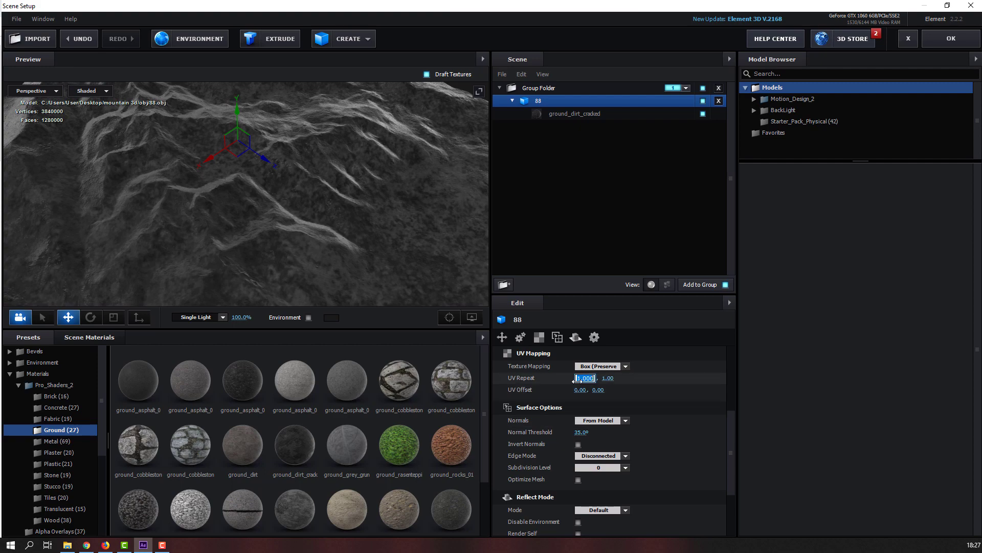
type("5")
key("Return")
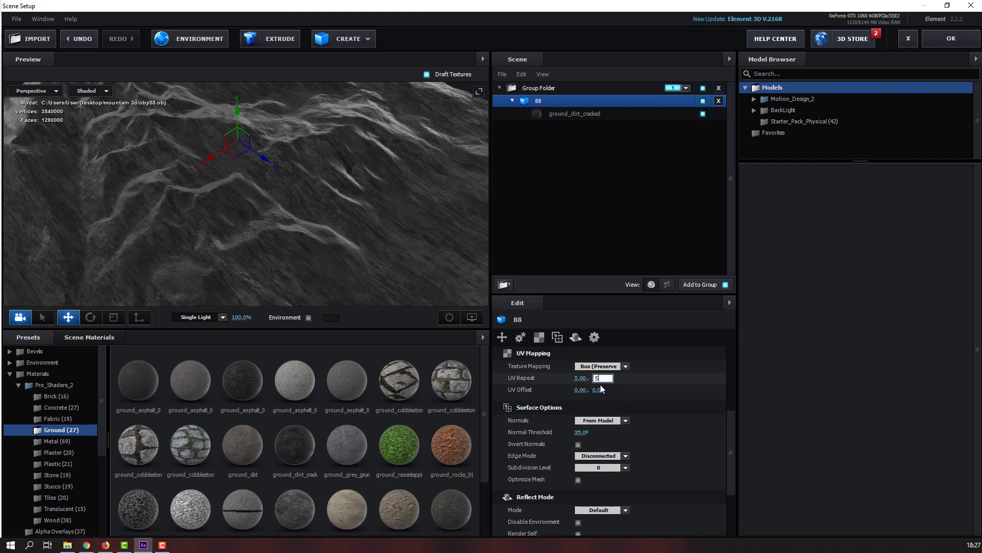
key("Return")
scroll(229, 241, "down", 5)
mouse_move(228, 242)
left_mouse_down()
mouse_move(227, 272)
mouse_move(222, 218)
mouse_move(250, 231)
mouse_move(155, 226)
left_mouse_up()
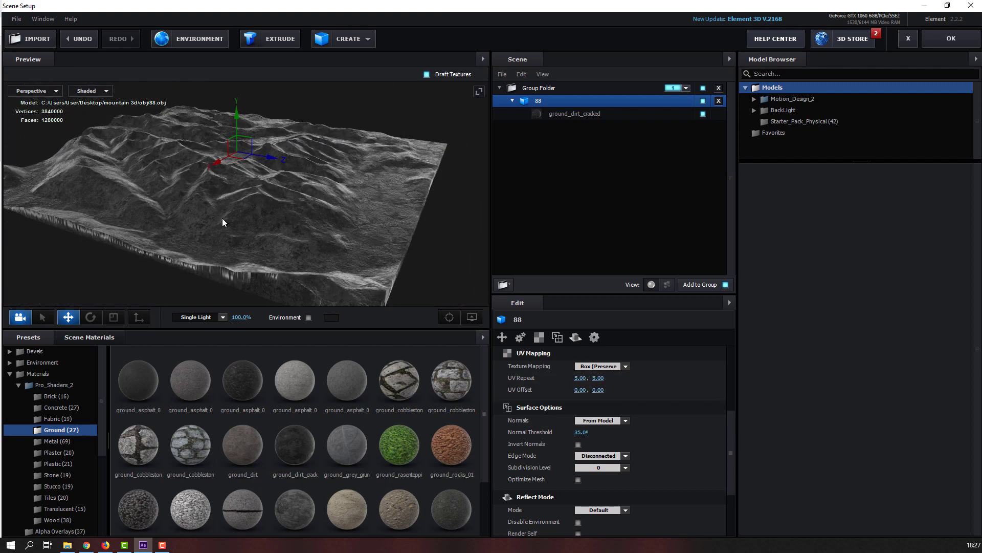
scroll(223, 217, "up", 5)
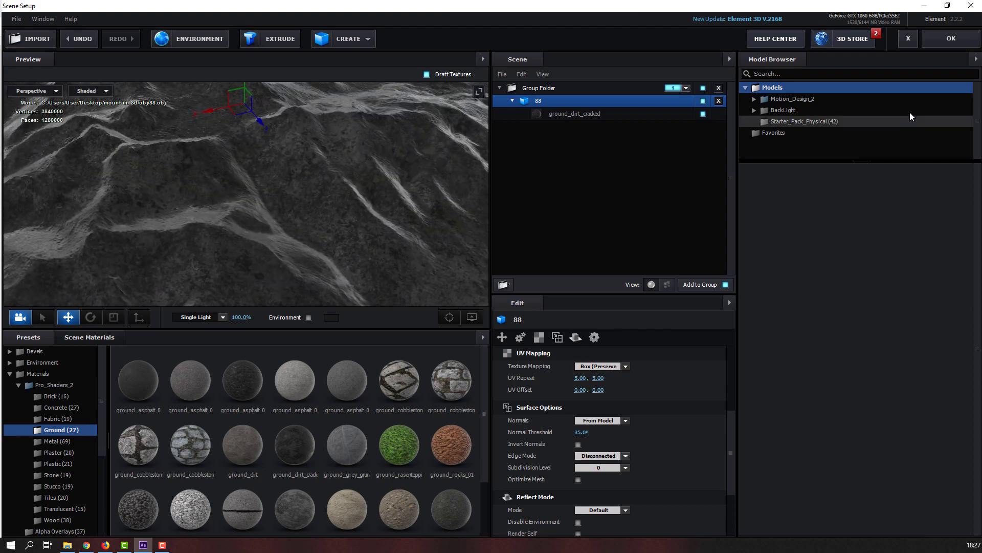
scroll(314, 263, "down", 5)
mouse_move(206, 234)
left_mouse_down()
mouse_move(193, 228)
mouse_move(184, 238)
left_mouse_up()
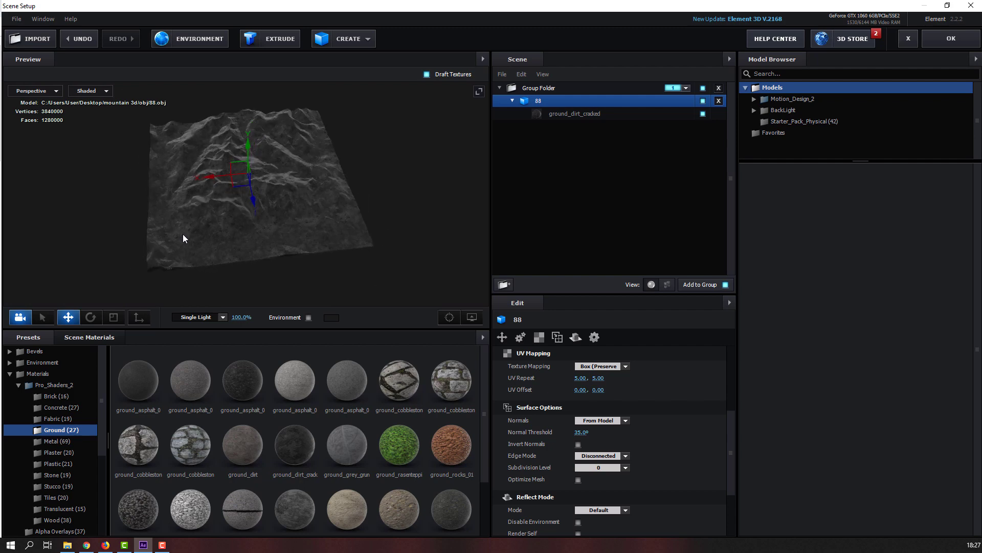
Duplicate terrain model 88 twice, sliding the copies into an L-shaped layout
right_click(542, 106)
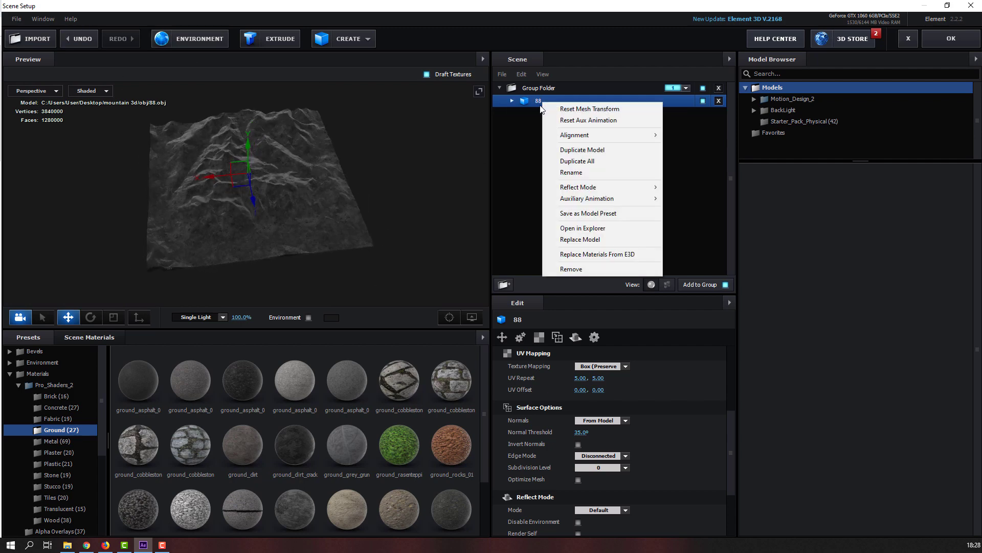
left_click(582, 150)
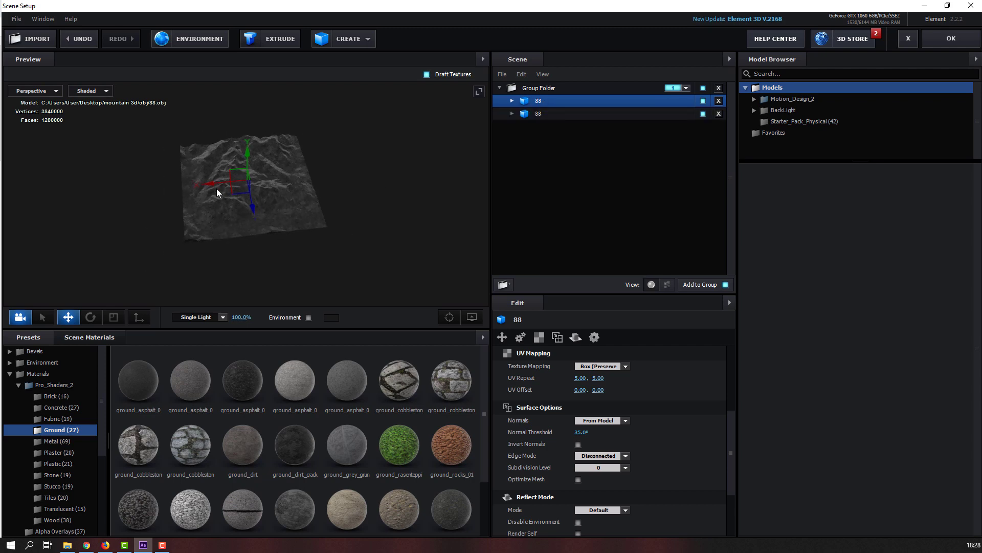
mouse_move(217, 189)
left_mouse_down()
mouse_move(341, 180)
mouse_move(308, 214)
left_mouse_up()
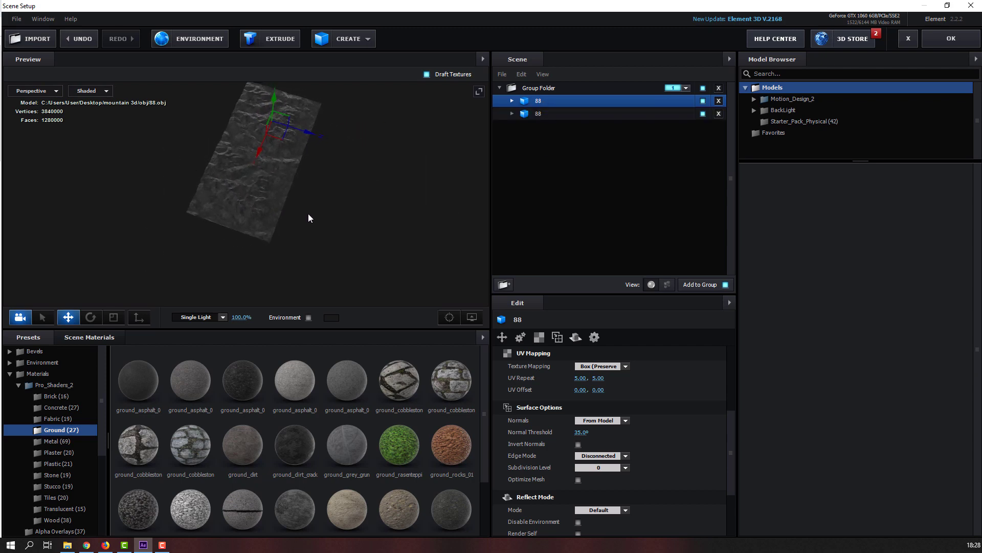
right_click(547, 102)
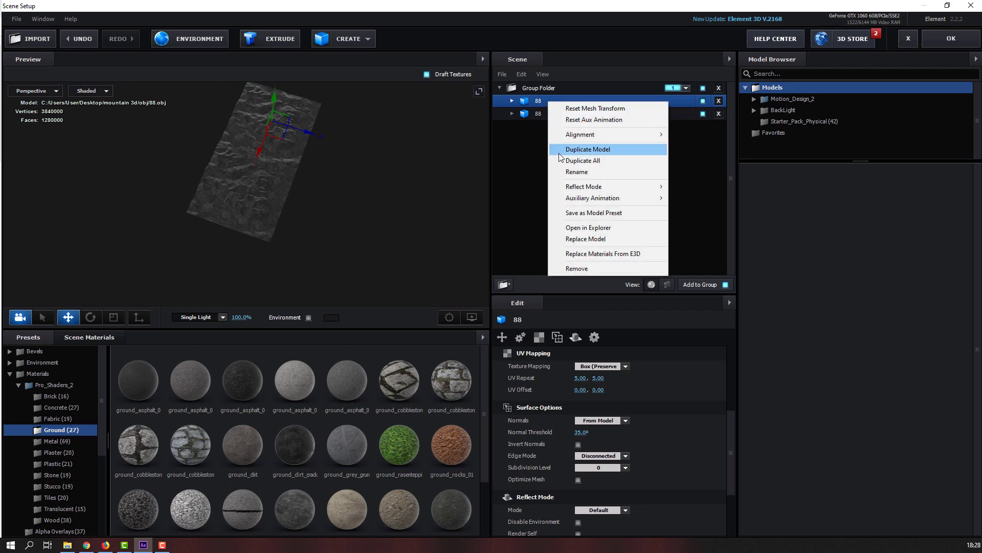
left_click(583, 148)
mouse_move(326, 134)
left_mouse_down()
mouse_move(382, 139)
mouse_move(287, 239)
left_mouse_up()
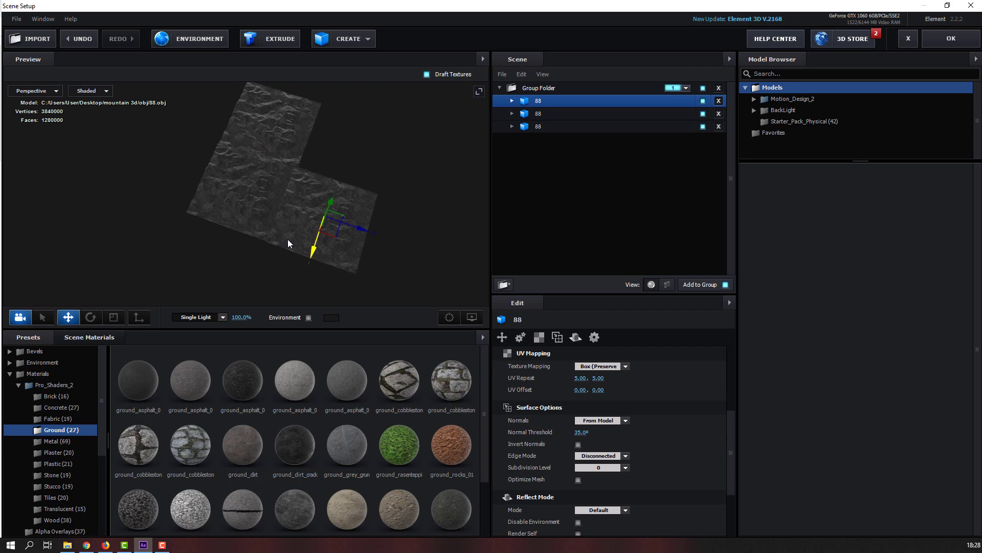
Add a fourth terrain tile to complete the square and nudge the terrain left along X
right_click(557, 101)
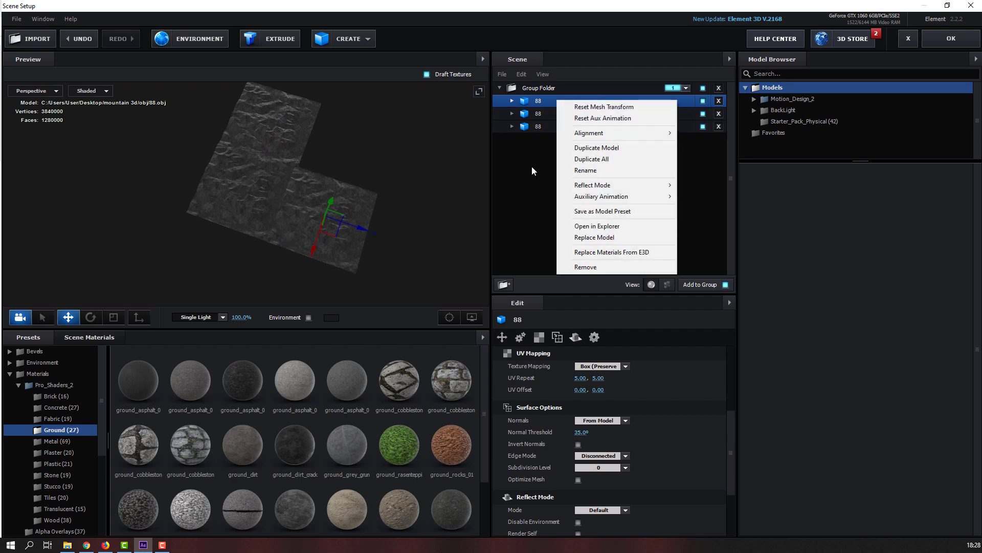
left_click(588, 158)
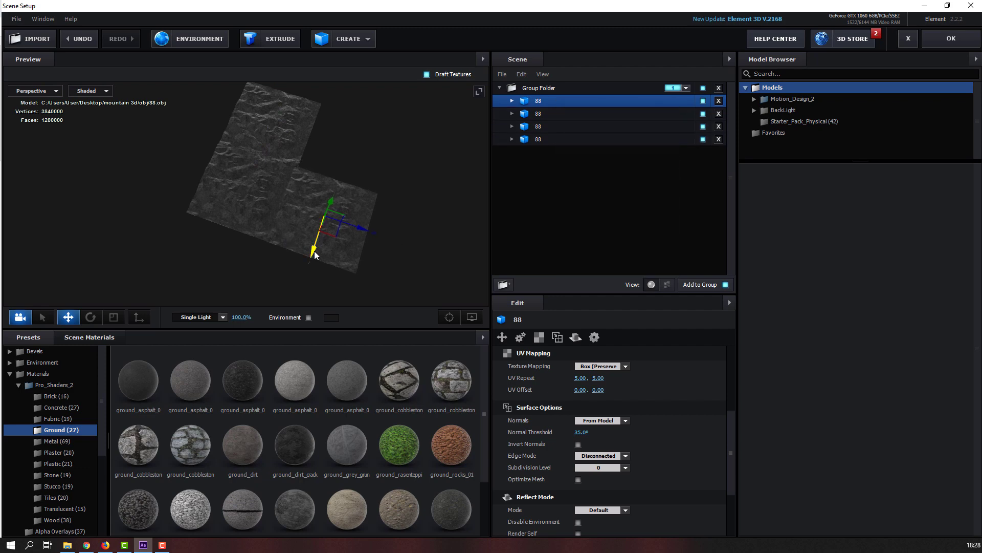
left_click_drag(315, 250, 345, 180)
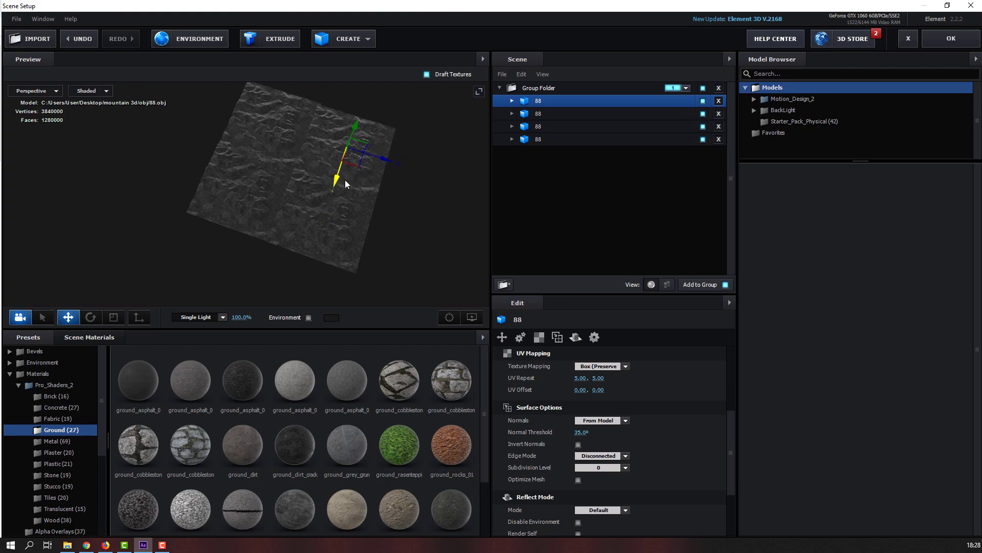
scroll(247, 239, "up", 3)
mouse_move(247, 240)
left_mouse_down()
mouse_move(257, 193)
mouse_move(314, 187)
mouse_move(354, 120)
left_mouse_up()
left_click_drag(338, 162, 326, 163)
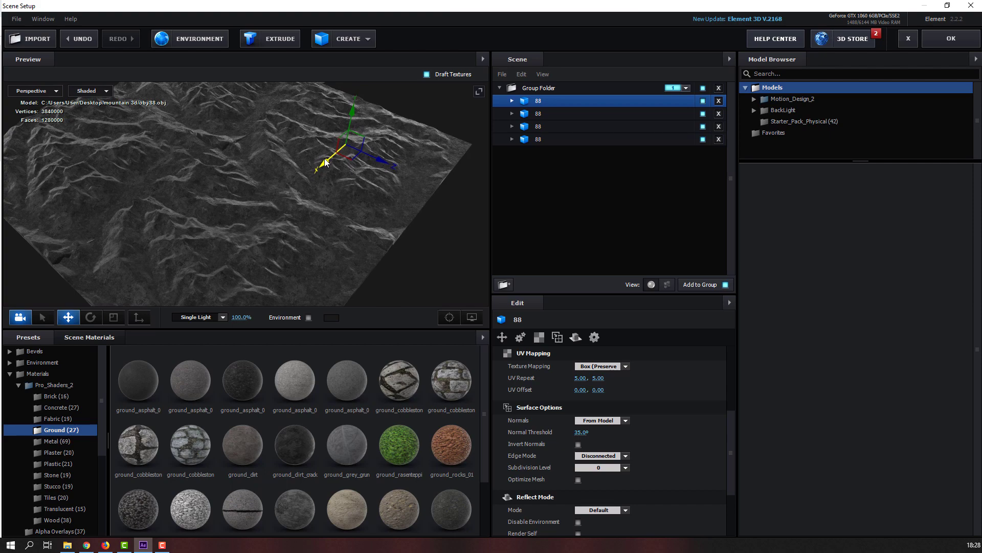
mouse_move(247, 186)
left_mouse_down()
mouse_move(183, 208)
mouse_move(193, 191)
left_mouse_up()
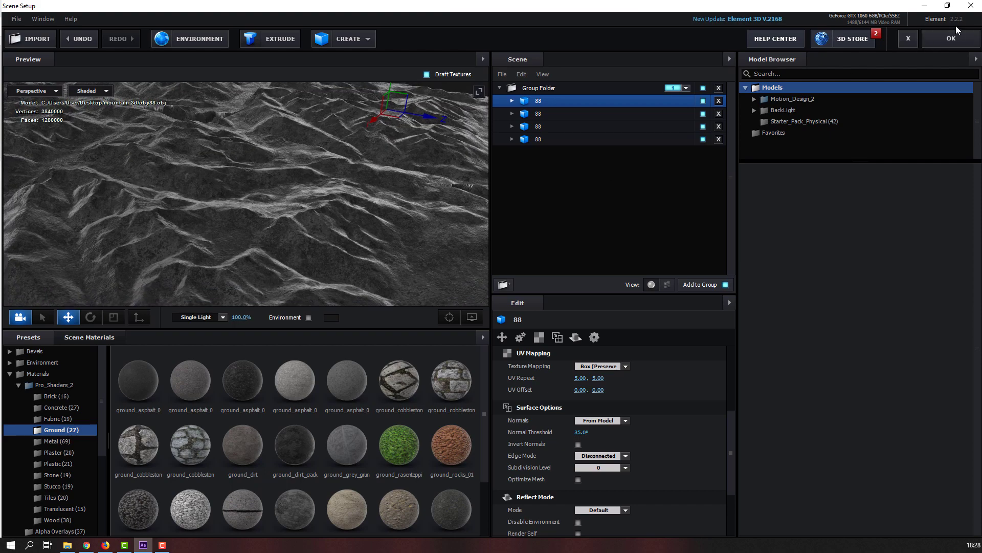
Close Scene Setup and add a new camera layer using the 35mm preset
left_click(952, 44)
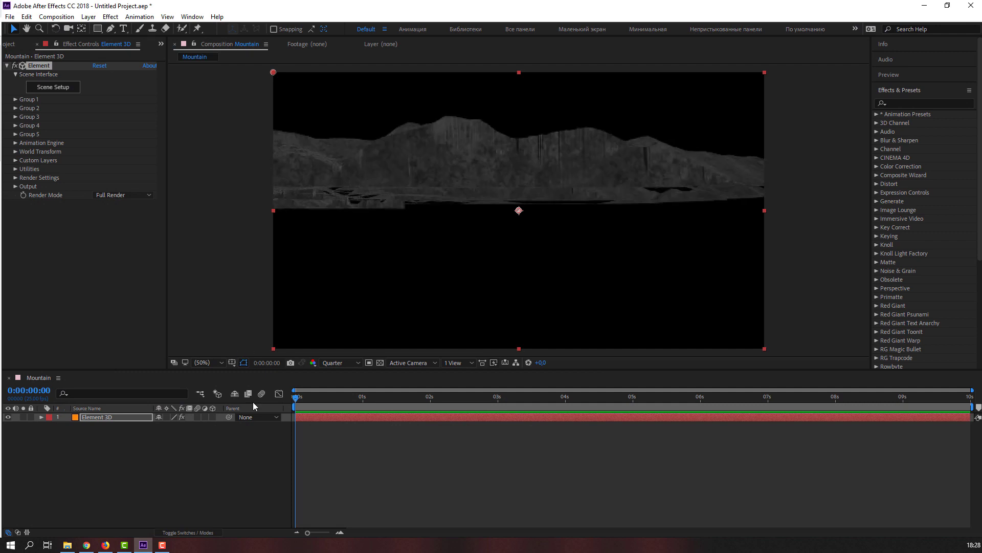
left_click(172, 472)
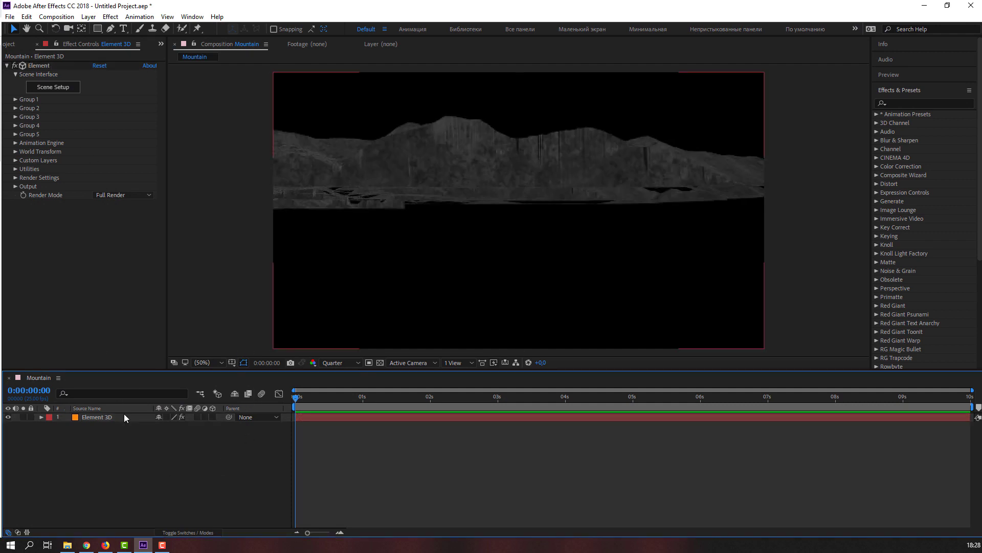
right_click(111, 431)
mouse_move(204, 325)
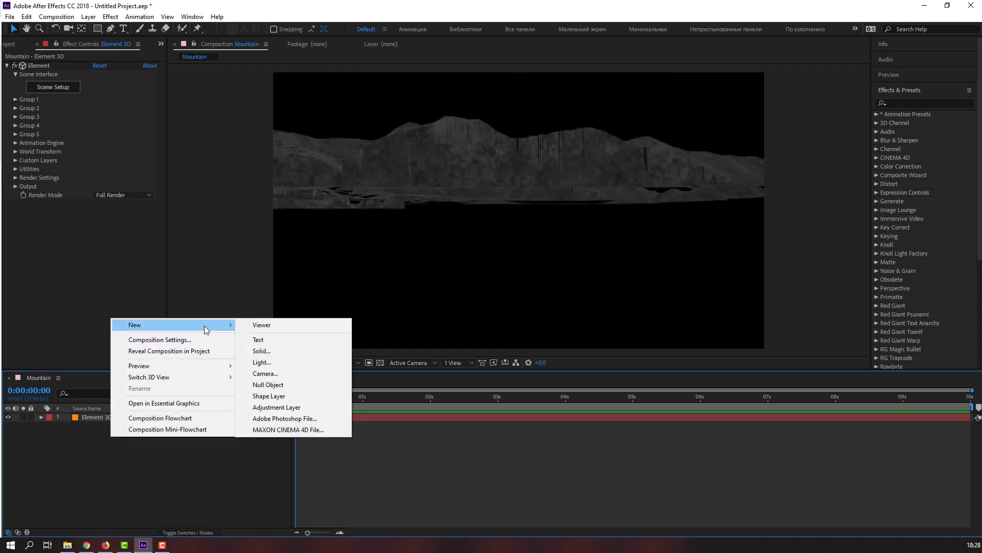
left_click(259, 374)
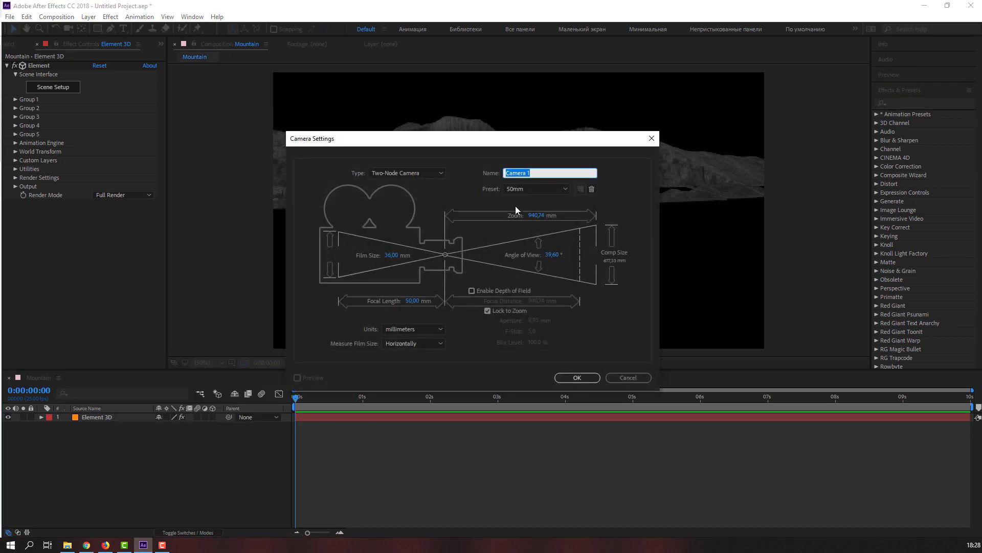
left_click(532, 189)
left_click(509, 261)
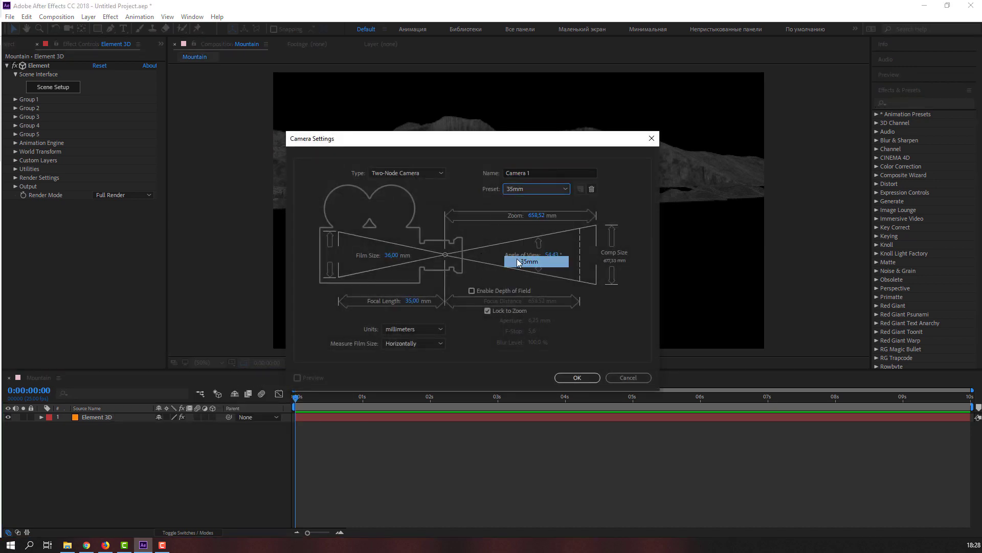
left_click(578, 377)
Orbit and dolly Camera 1 down over the mountain, previewing at Full resolution
key("c")
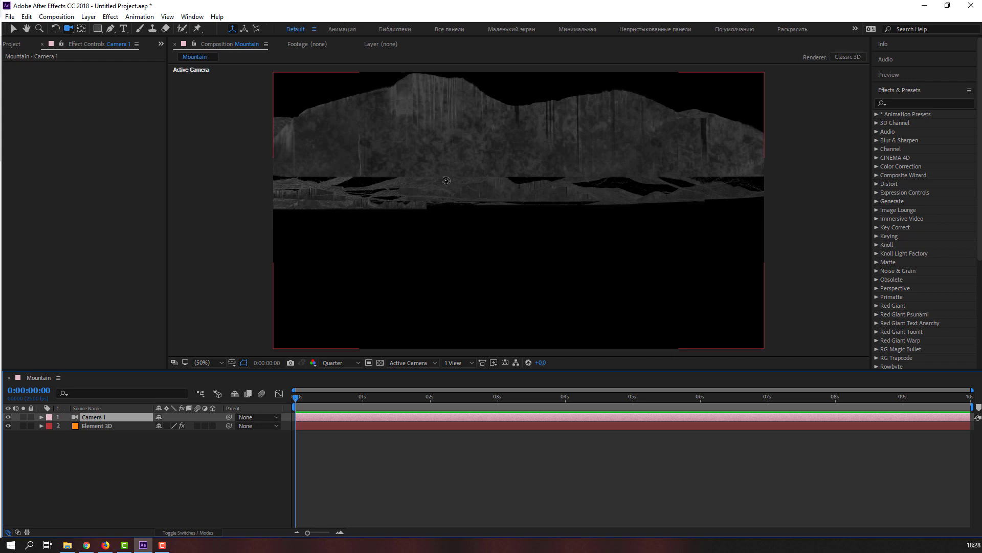
left_click(69, 29)
left_click(104, 56)
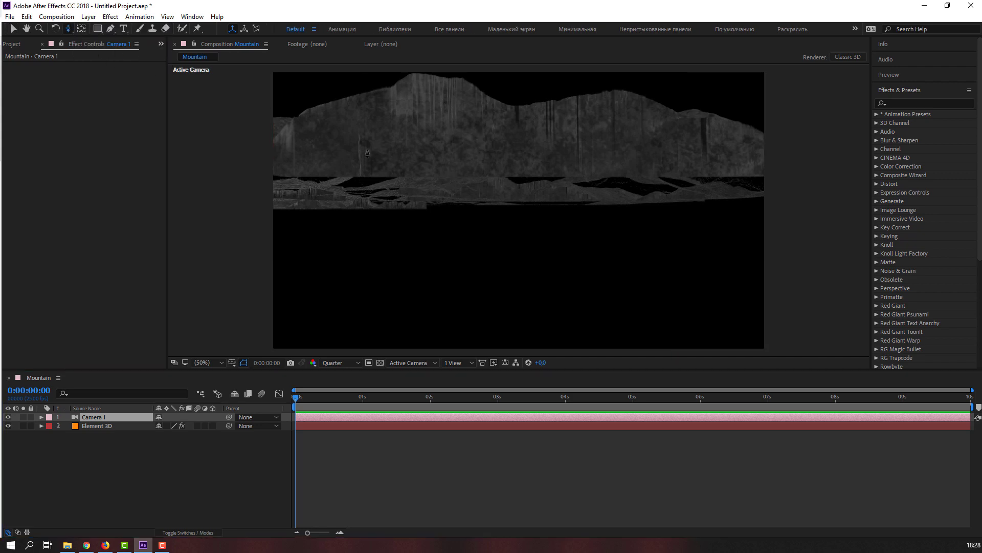
mouse_move(510, 161)
left_mouse_down()
mouse_move(462, 184)
mouse_move(455, 172)
left_mouse_up()
key("c")
key("c")
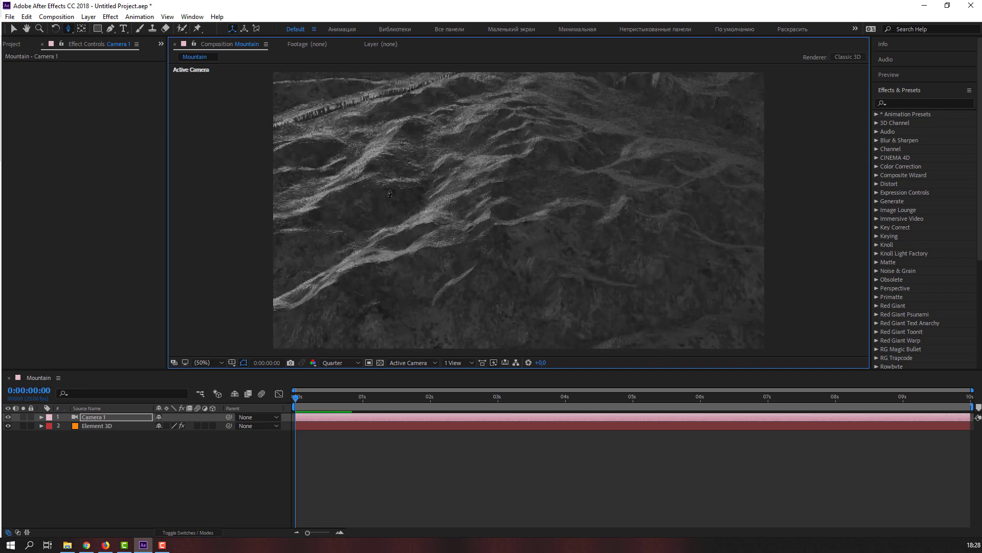
left_click(340, 363)
left_click(340, 387)
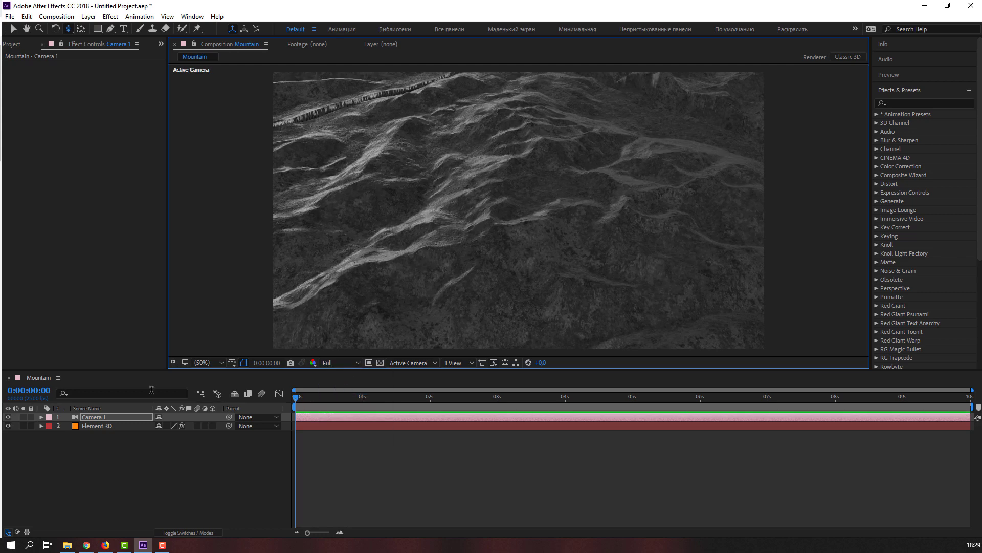
Select the Element 3D layer and bring up its Element effect settings
left_click(94, 417)
key("ctrl+Down")
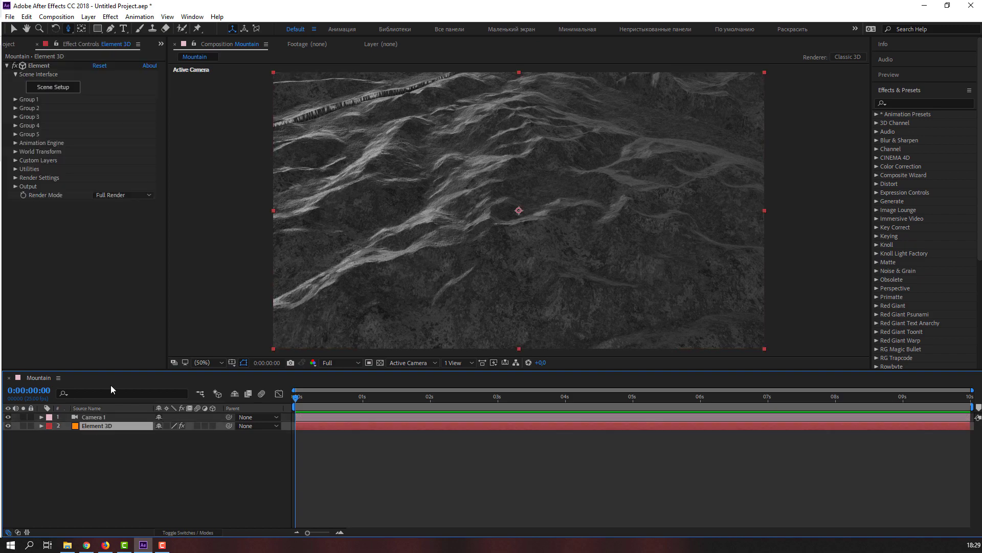
left_click(67, 93)
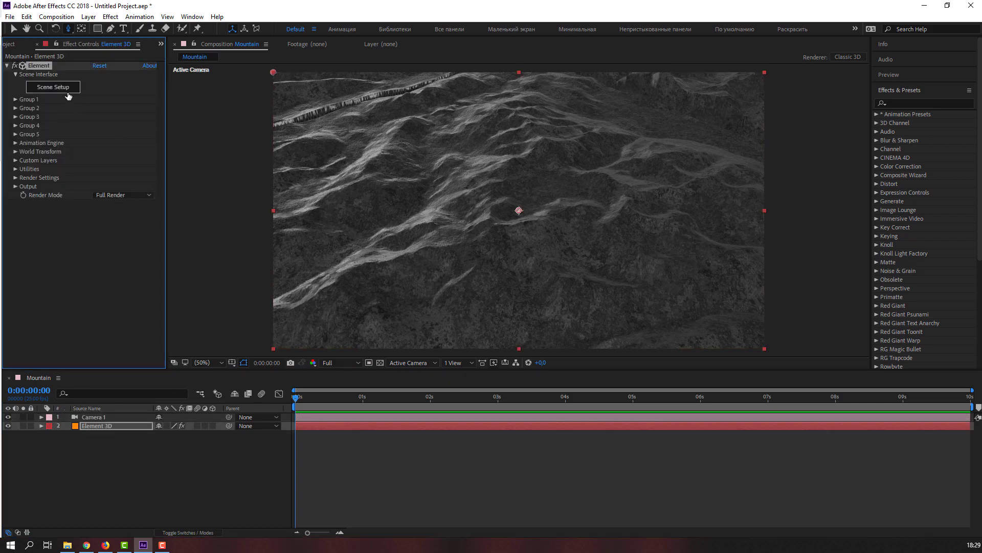
Reopen Scene Setup and lower the third 88 terrain tile slightly
left_click(53, 87)
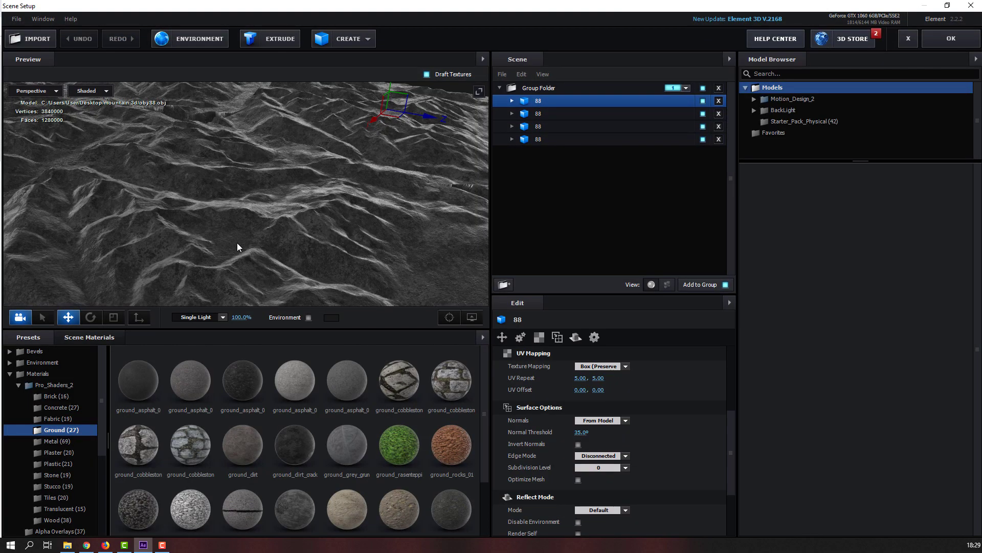
left_click_drag(237, 247, 177, 214)
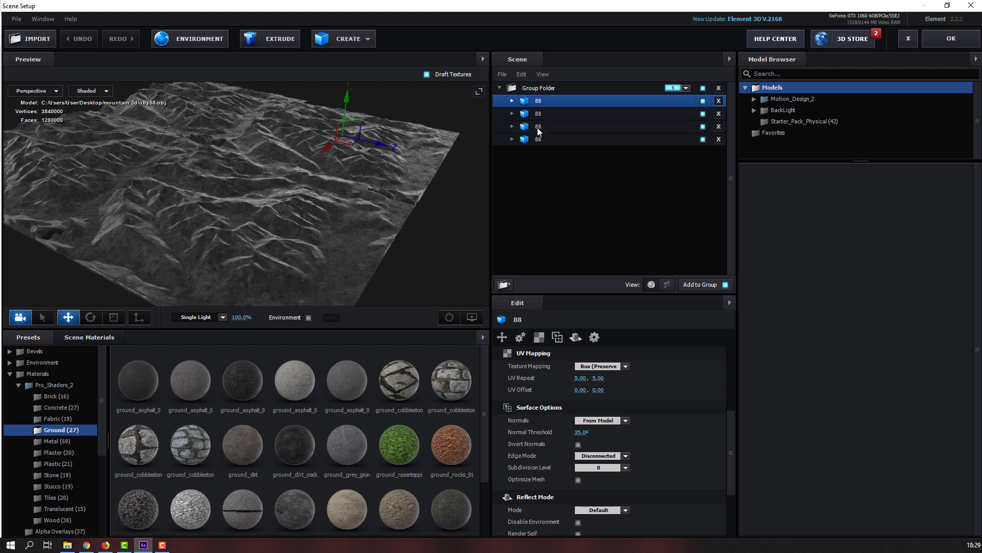
left_click(538, 128)
left_click_drag(184, 138, 197, 99)
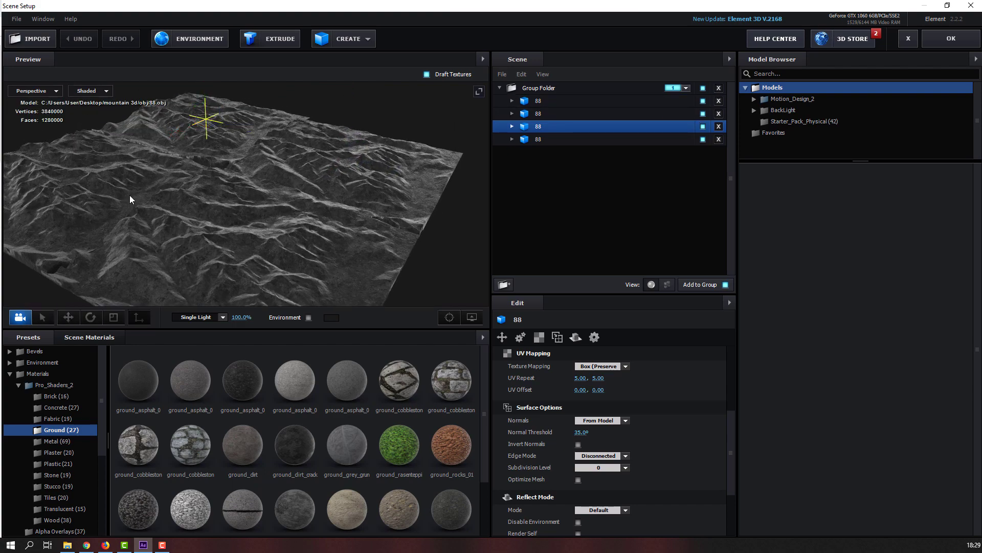
left_click_drag(130, 195, 225, 169)
left_click_drag(220, 129, 220, 144)
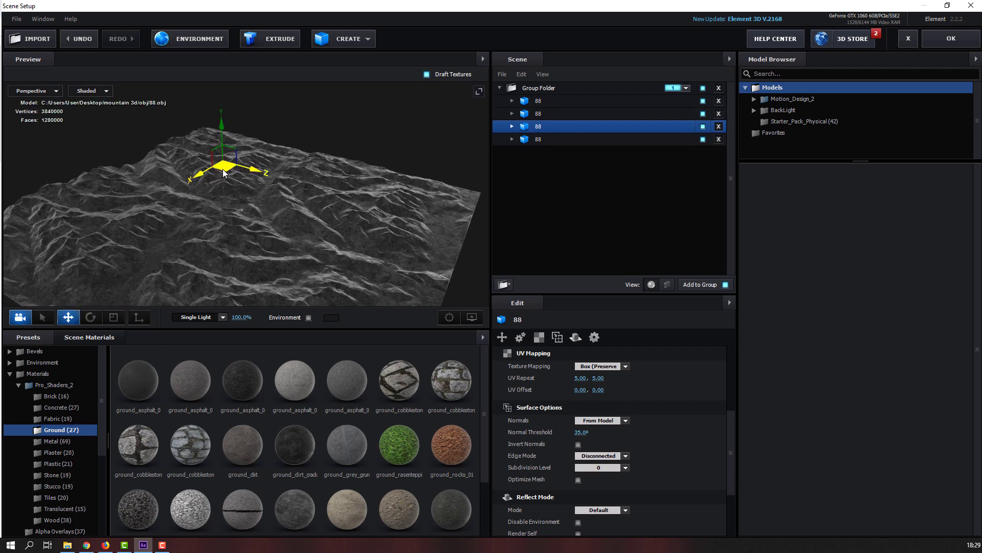
Select the fourth 88 terrain tile and shift it along its Z axis
left_click_drag(202, 222, 466, 191)
left_click(280, 215)
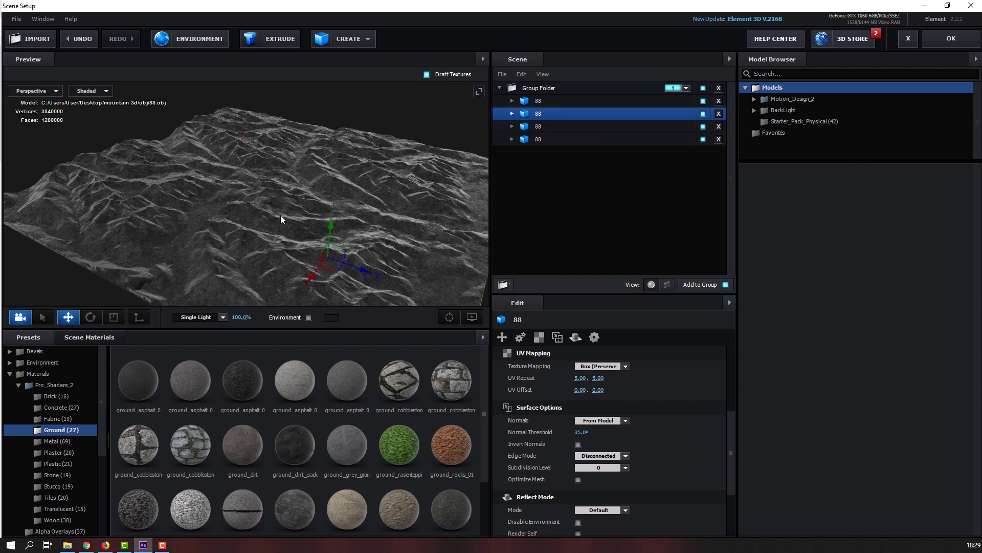
left_click(543, 140)
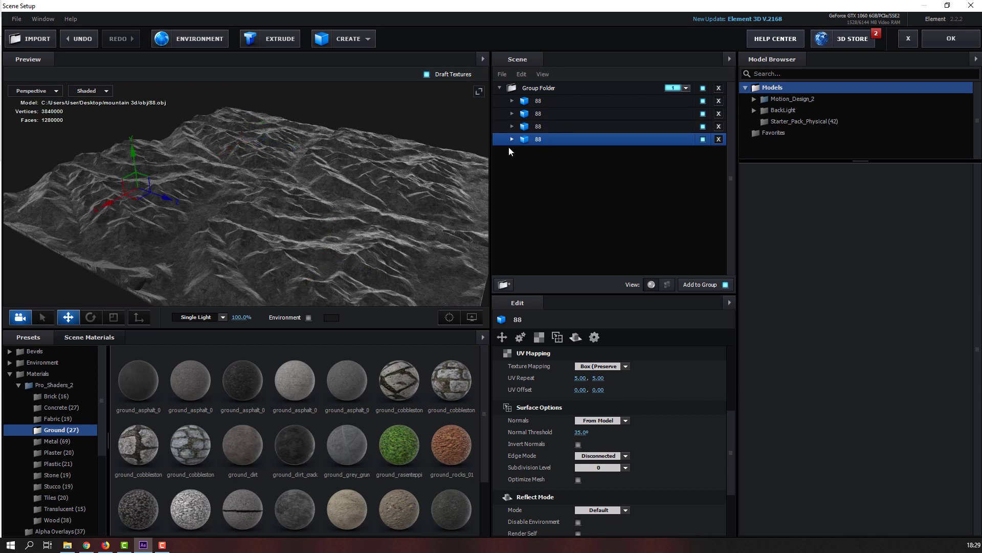
left_click_drag(488, 163, 228, 238)
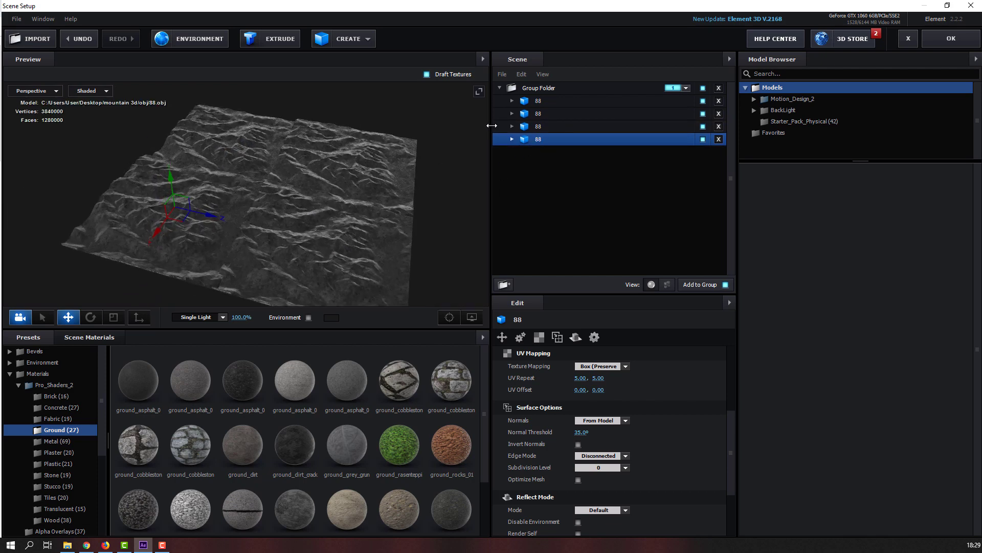
left_click(555, 130)
left_click(557, 141)
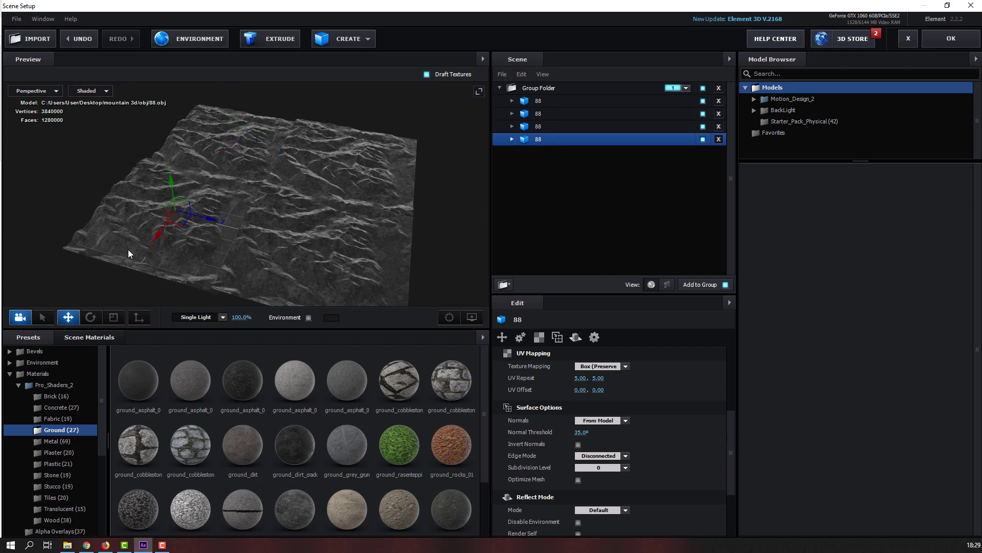
left_click_drag(209, 220, 218, 223)
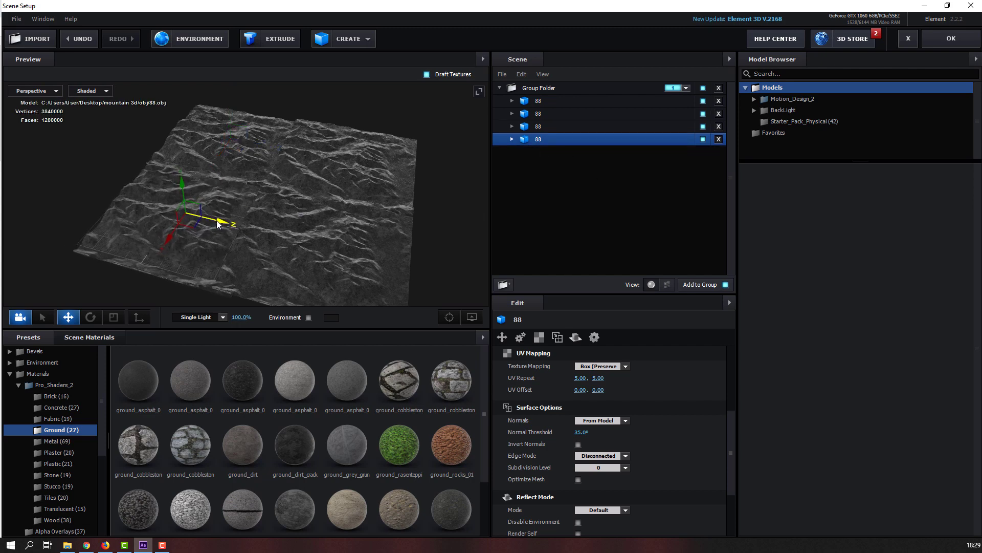
Return to the composition and orbit Camera 1 until the ridged terrain fills the frame
key("Return")
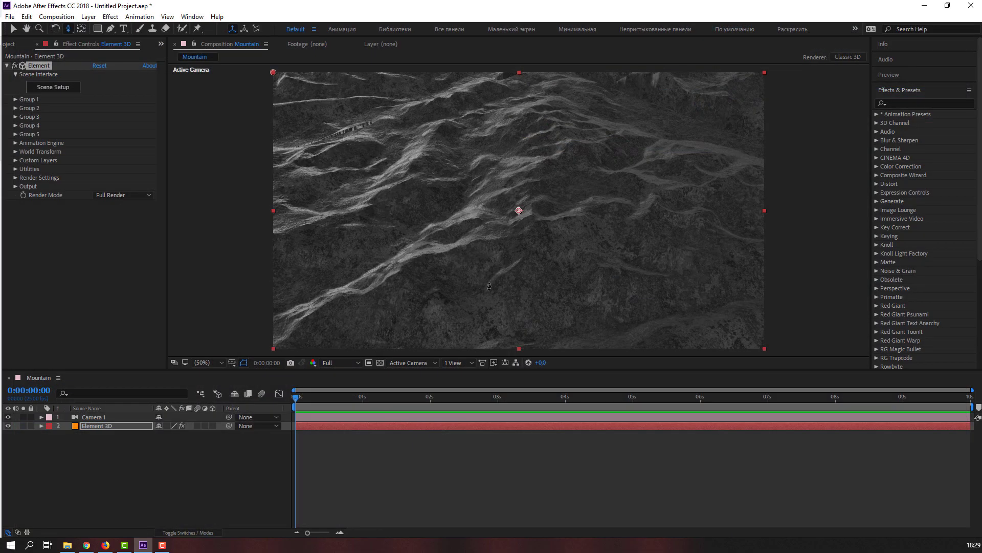
key("c")
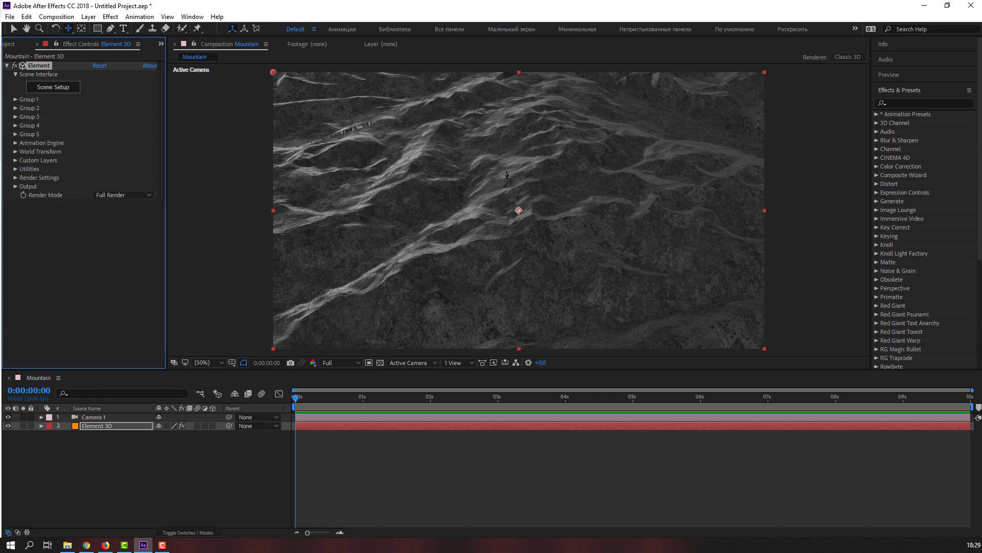
left_click_drag(507, 175, 453, 201)
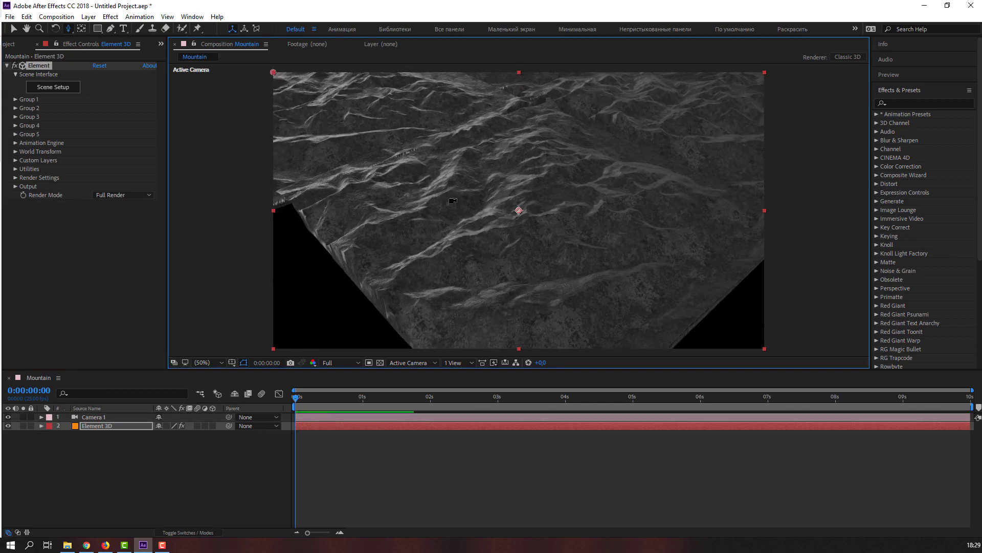
left_click_drag(526, 166, 517, 211)
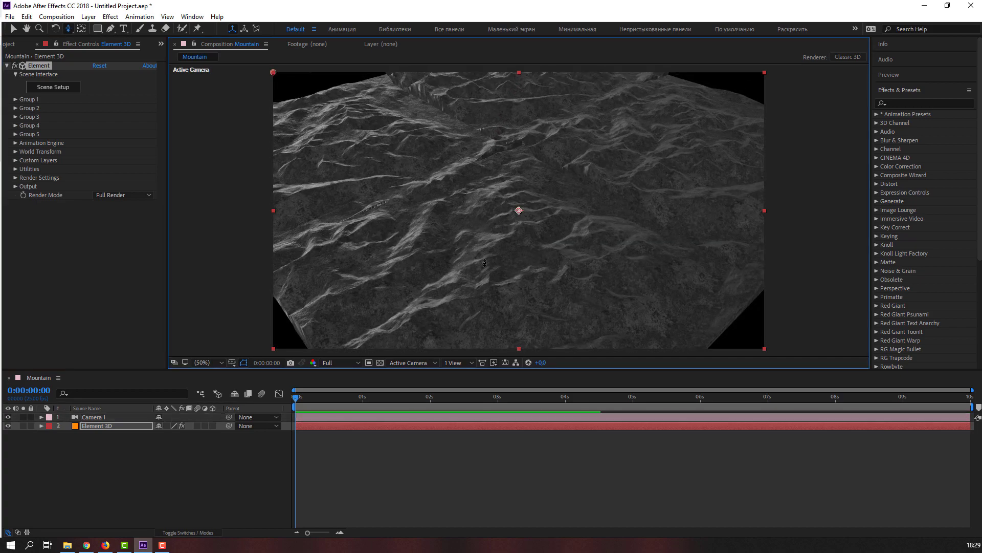
left_click_drag(485, 263, 487, 210)
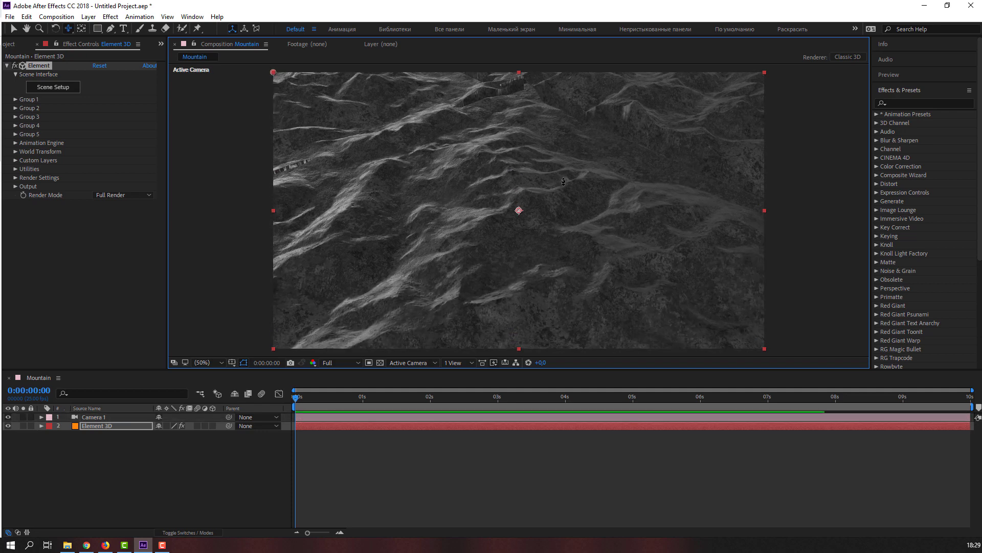
mouse_move(285, 160)
left_mouse_down()
mouse_move(585, 164)
mouse_move(561, 170)
left_mouse_up()
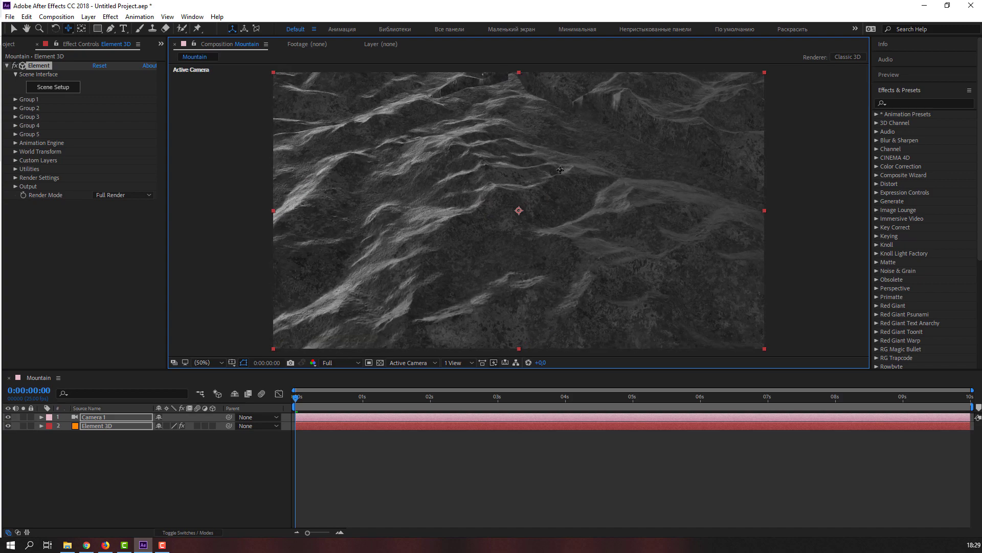
left_click_drag(478, 208, 360, 236)
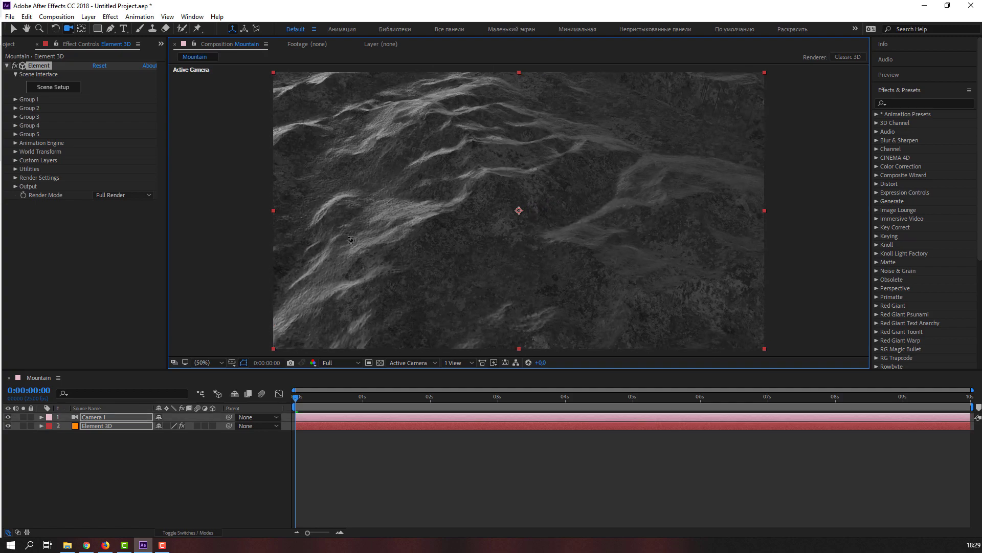
left_click_drag(381, 196, 422, 185)
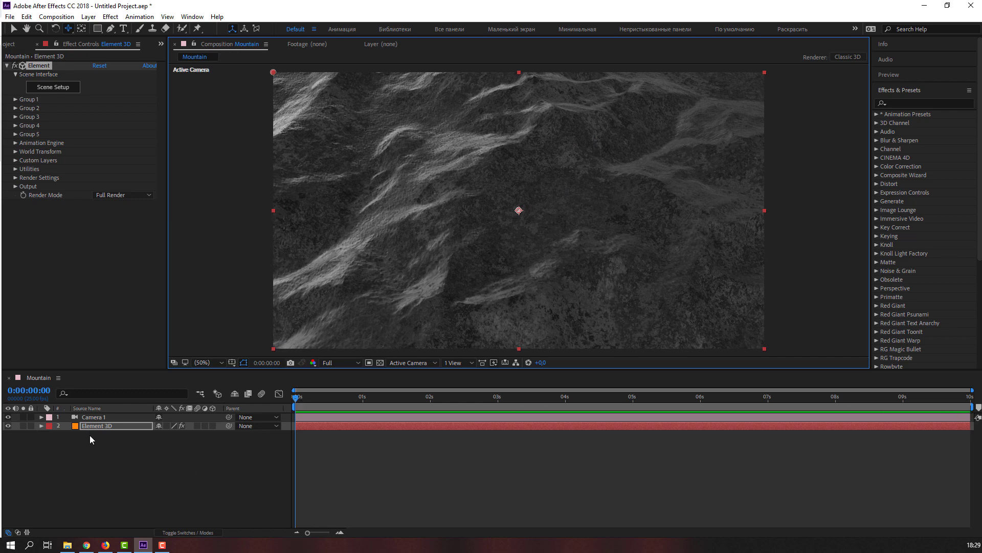
Create a Group 1 Null from Element 3D's Group Utilities to control the terrain group
left_click(88, 419)
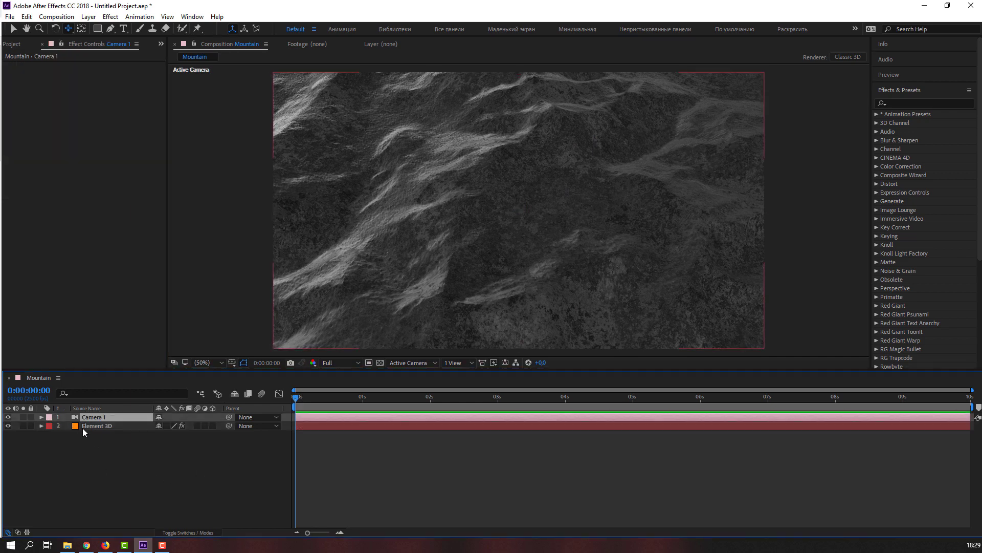
left_click(84, 428)
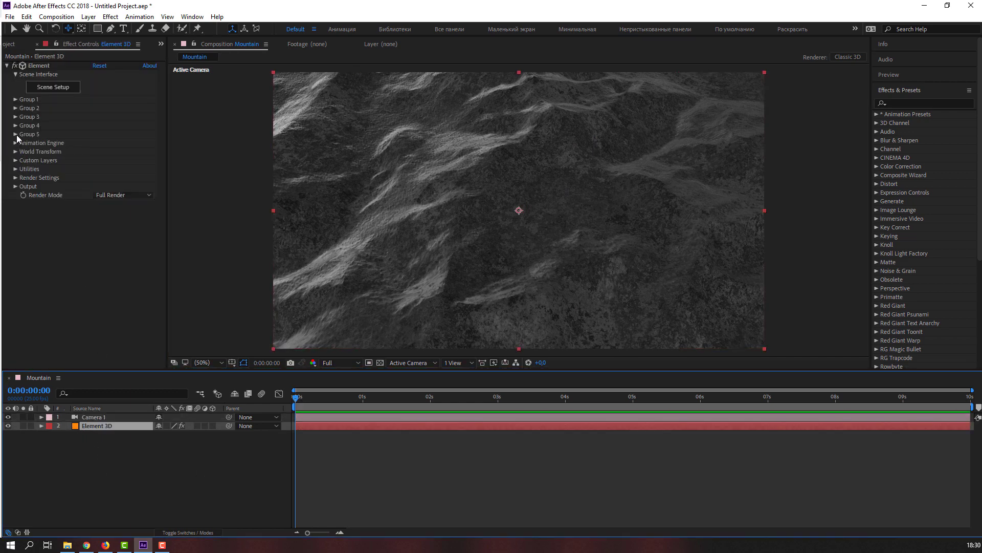
left_click(15, 100)
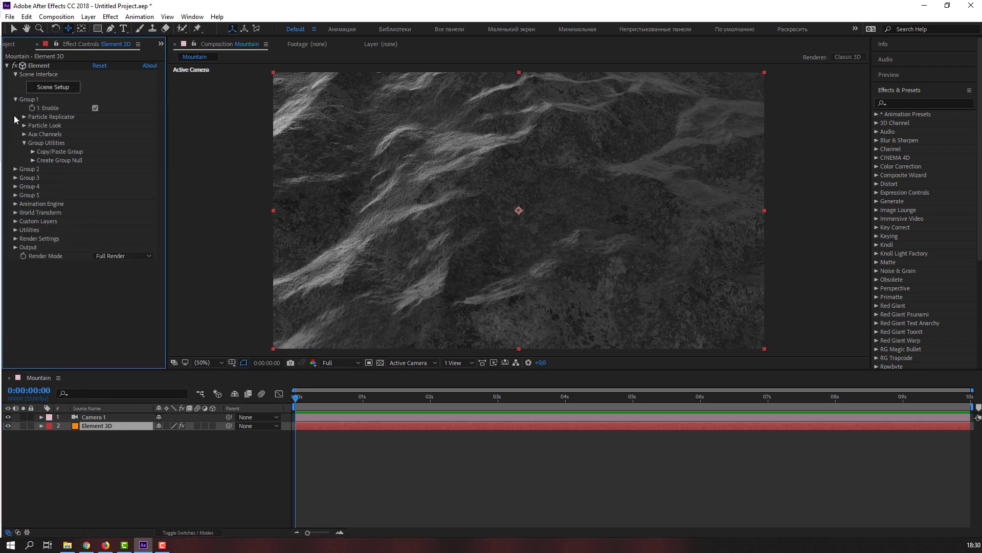
left_click(33, 161)
left_click(58, 174)
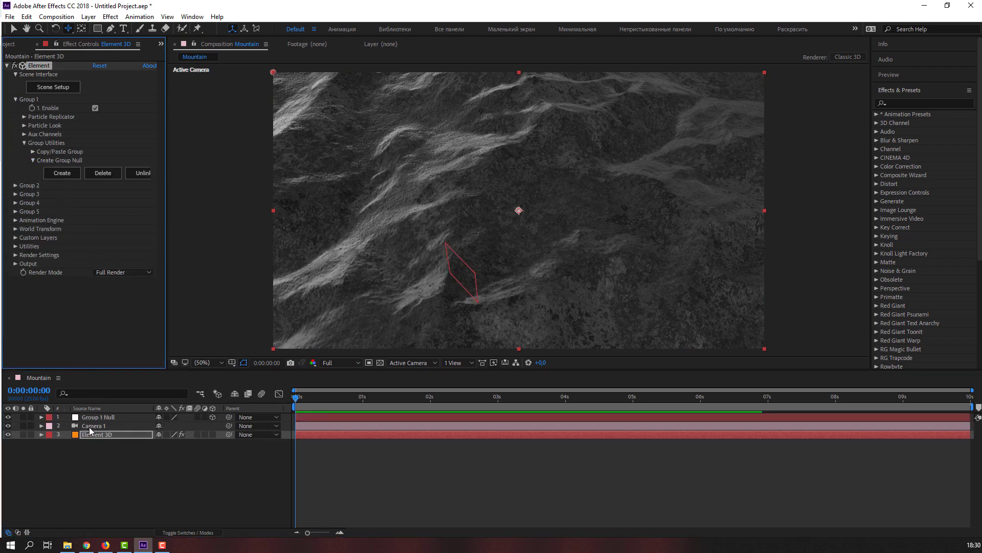
left_click(95, 417)
Keyframe the null's Y Rotation at 0° at the start and trim the composition to 7 seconds
key("r")
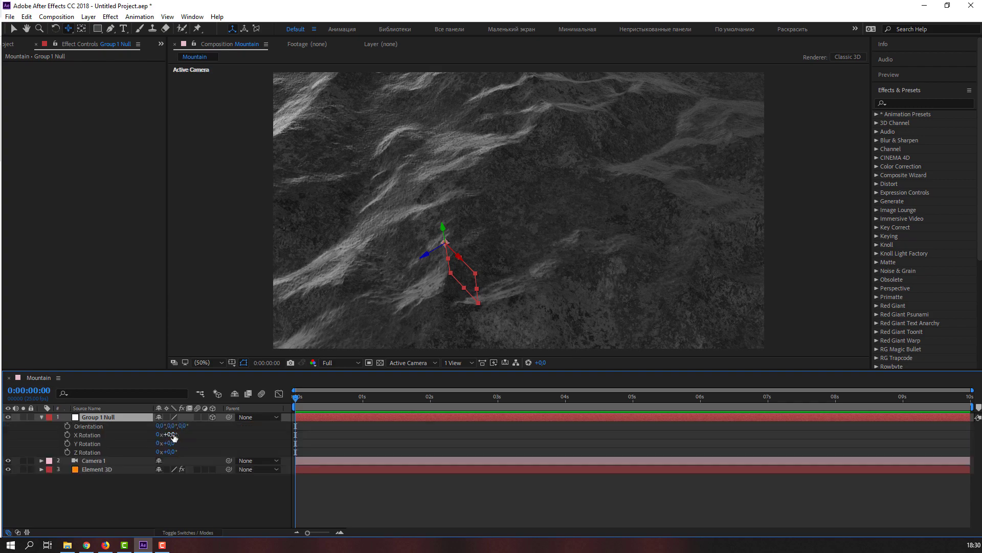
left_click_drag(171, 451, 175, 442)
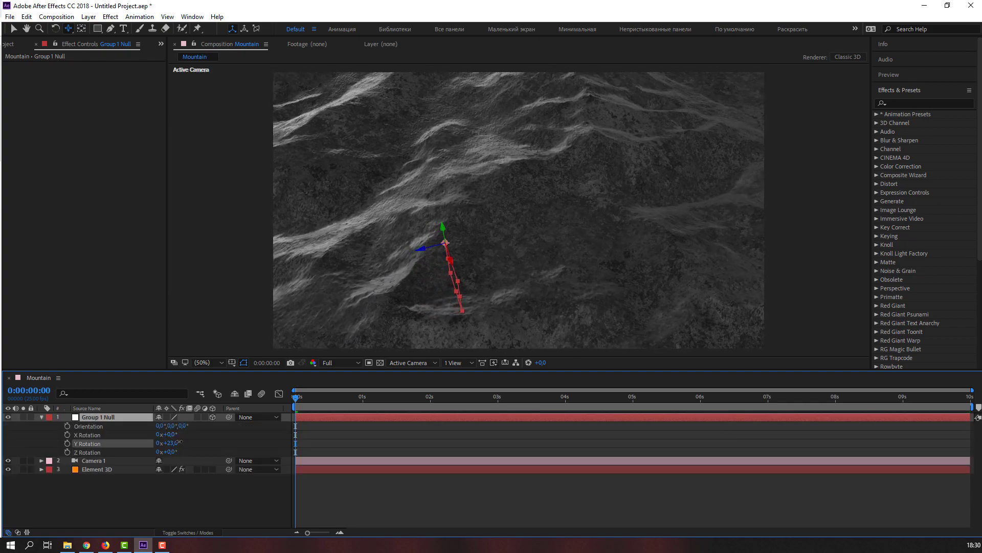
key("ctrl+z")
left_click(65, 444)
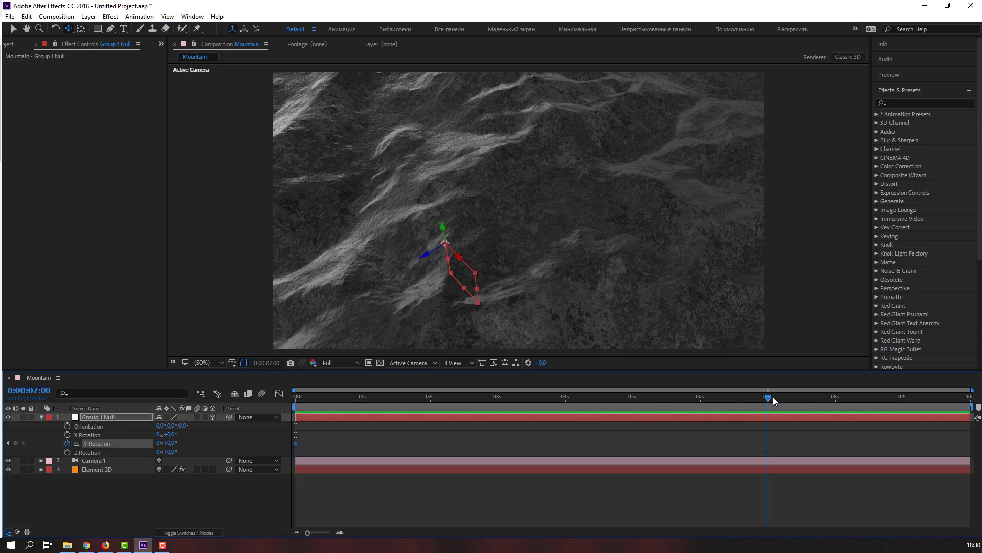
left_click_drag(973, 407, 770, 407)
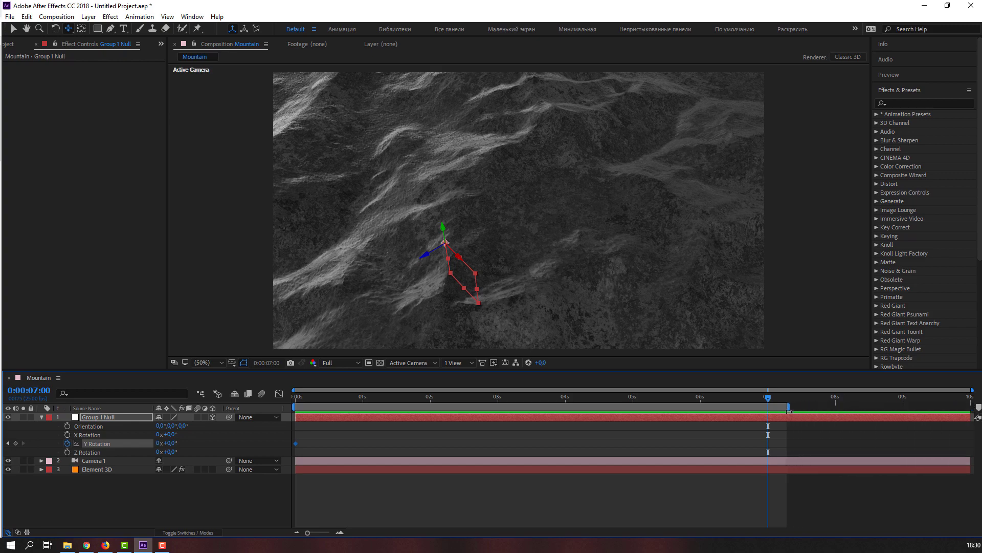
right_click(762, 404)
left_click(788, 434)
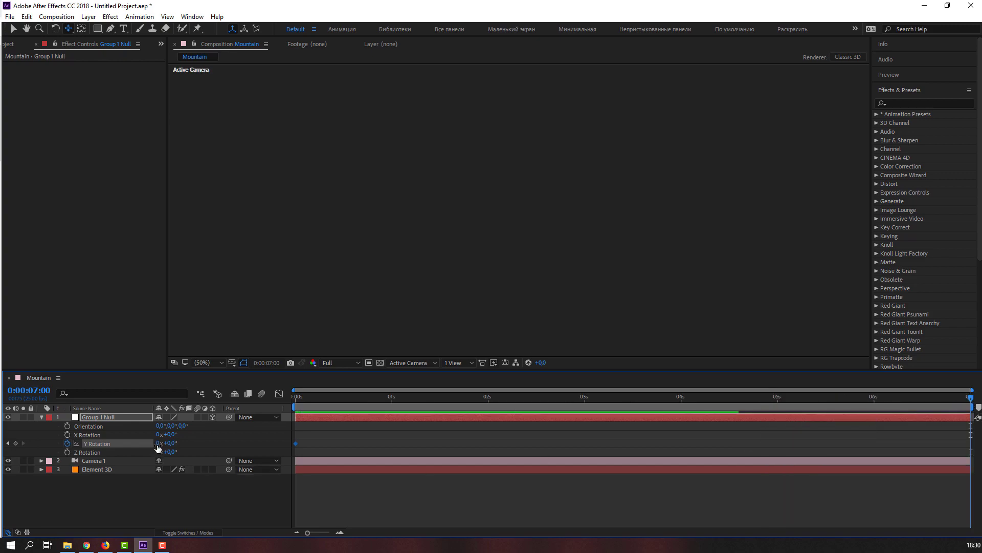
Set Y Rotation to 49° on the last frame and preview the terrain rotation
key("Page_Up")
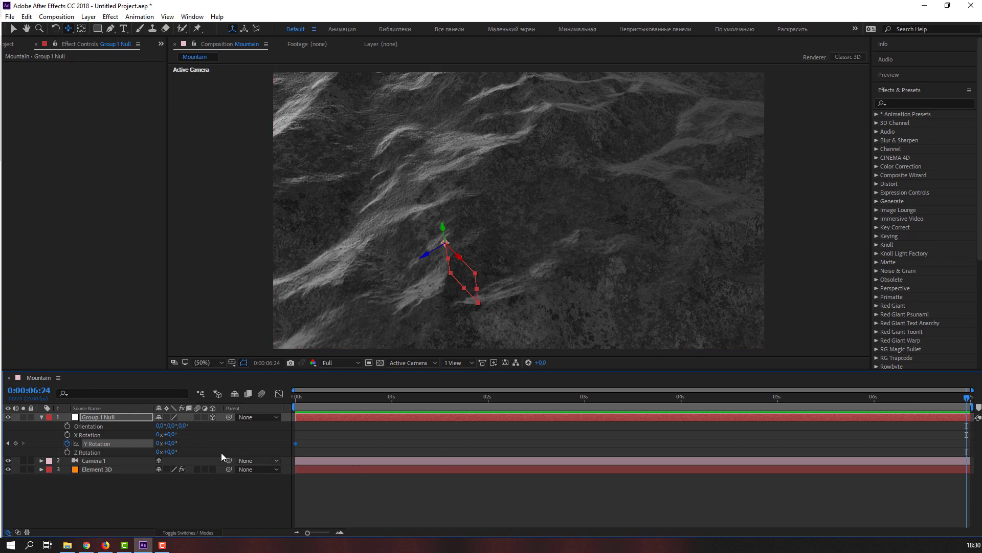
left_click_drag(170, 444, 196, 444)
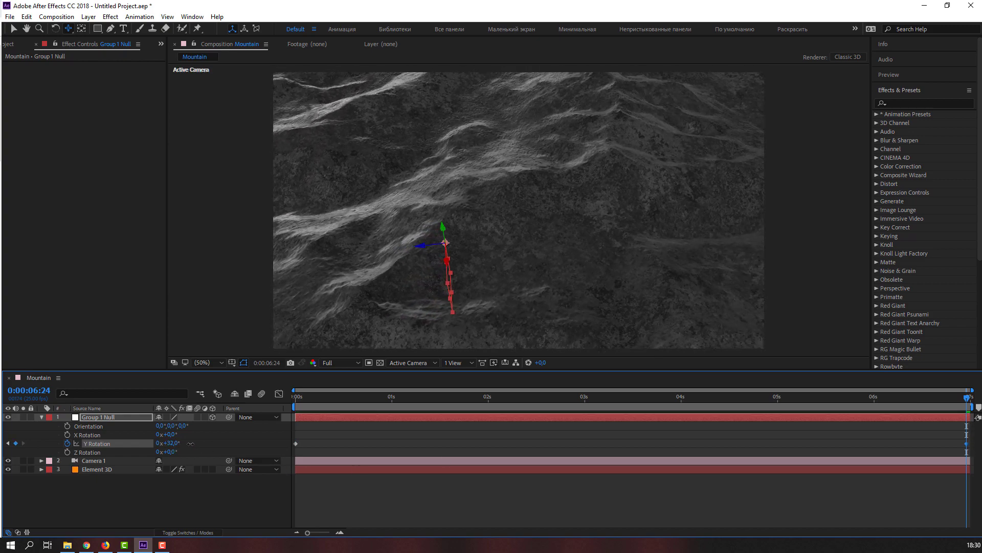
left_click(414, 527)
key("space")
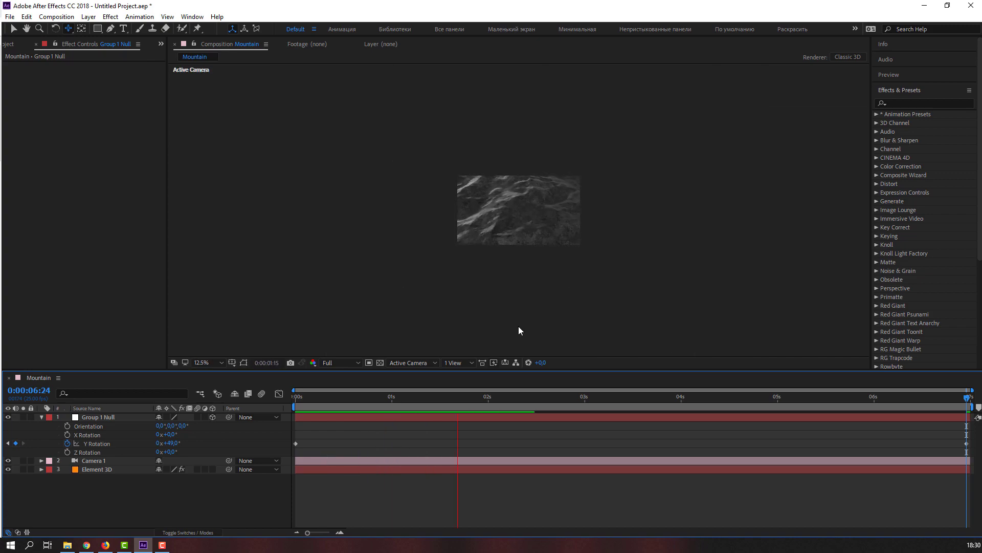
left_click(208, 363)
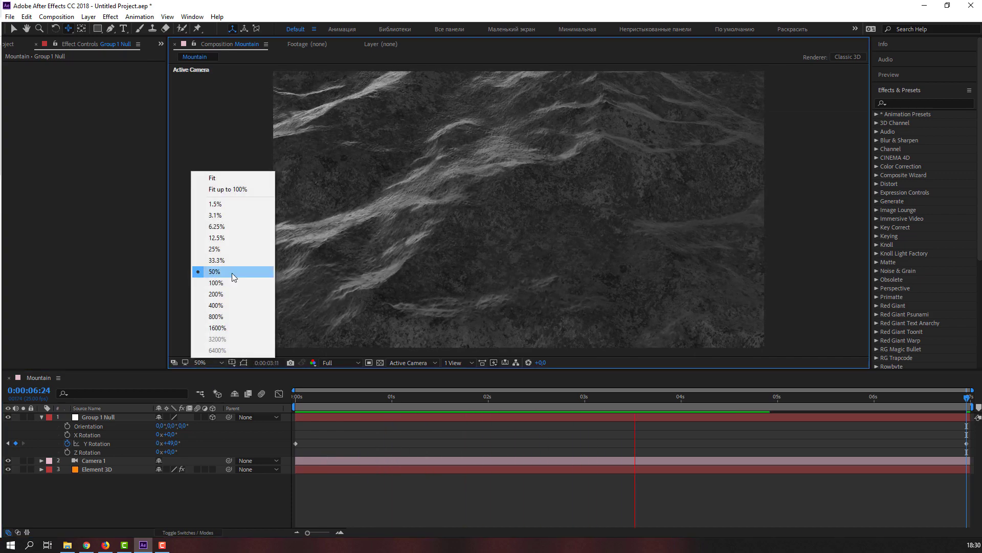
left_click(248, 191)
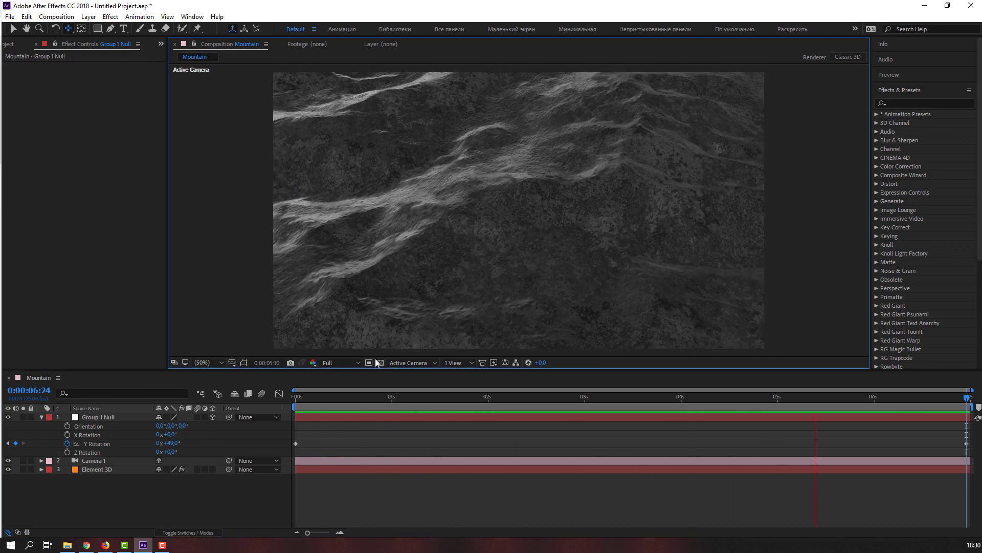
key("space")
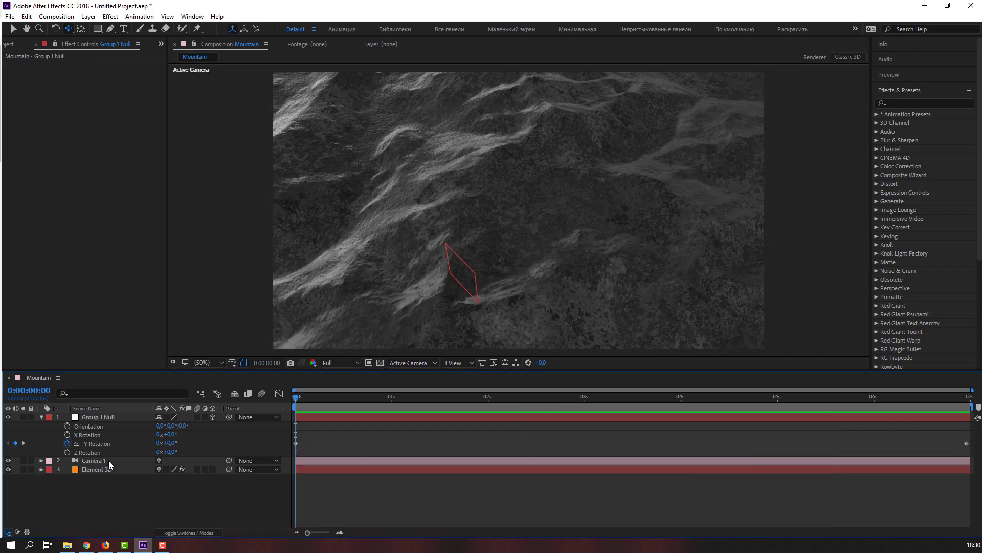
Set Element 3D's Add Lighting preset to Sun so the terrain turns warm brown
left_click(98, 467)
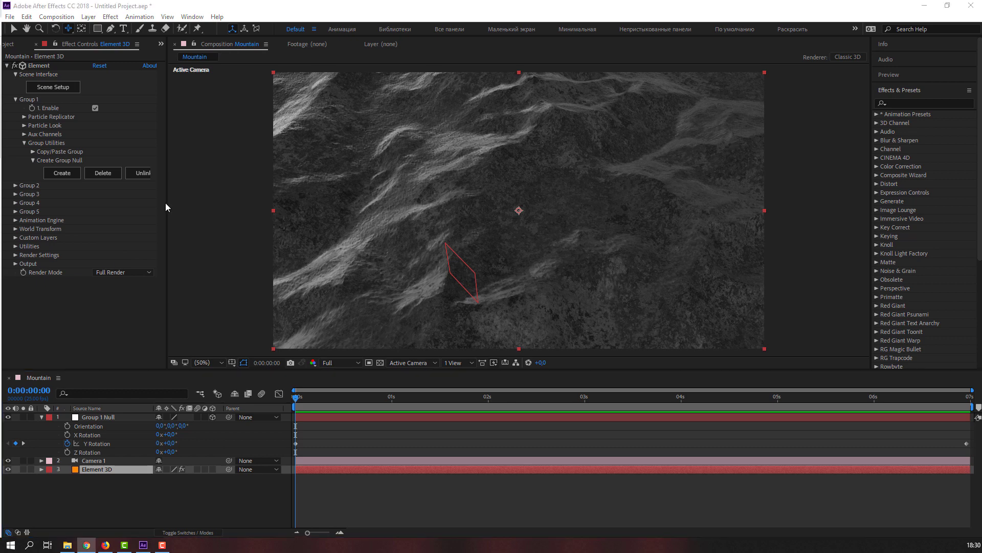
left_click(19, 259)
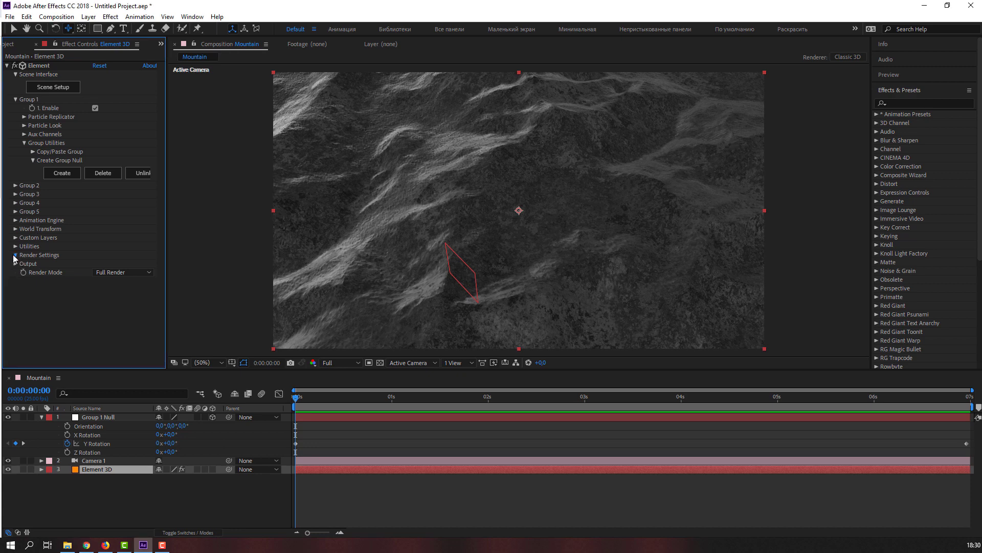
left_click(122, 286)
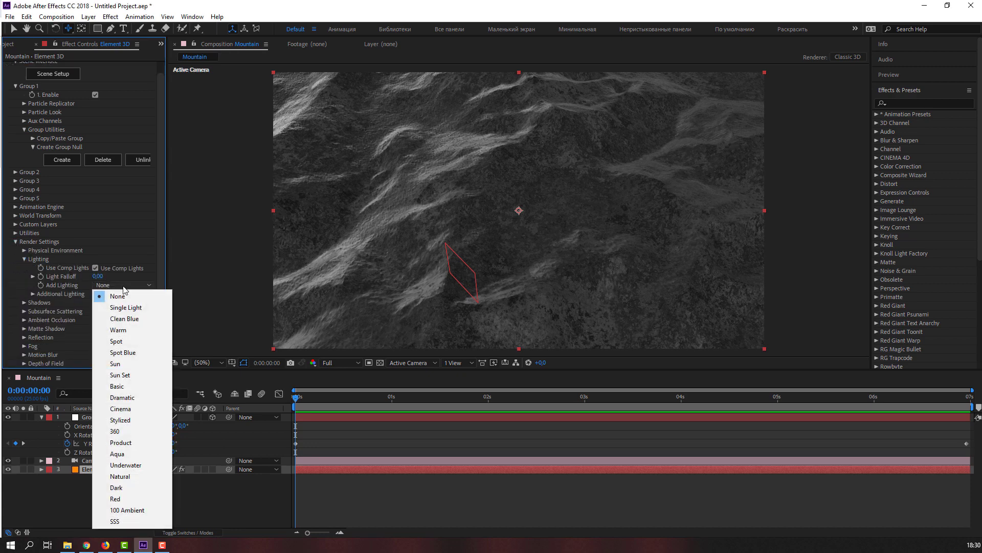
left_click(114, 358)
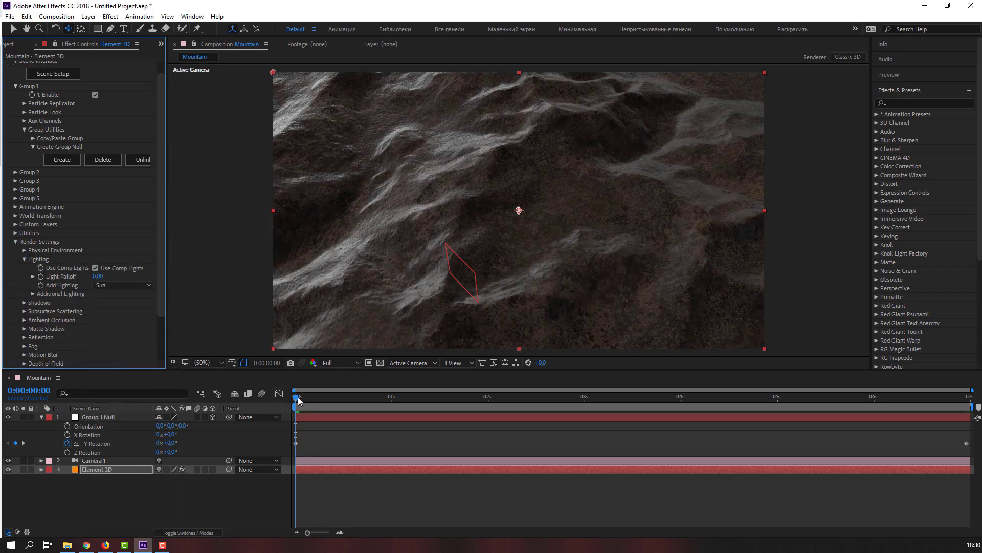
mouse_move(298, 397)
left_mouse_down()
mouse_move(818, 398)
mouse_move(247, 394)
left_mouse_up()
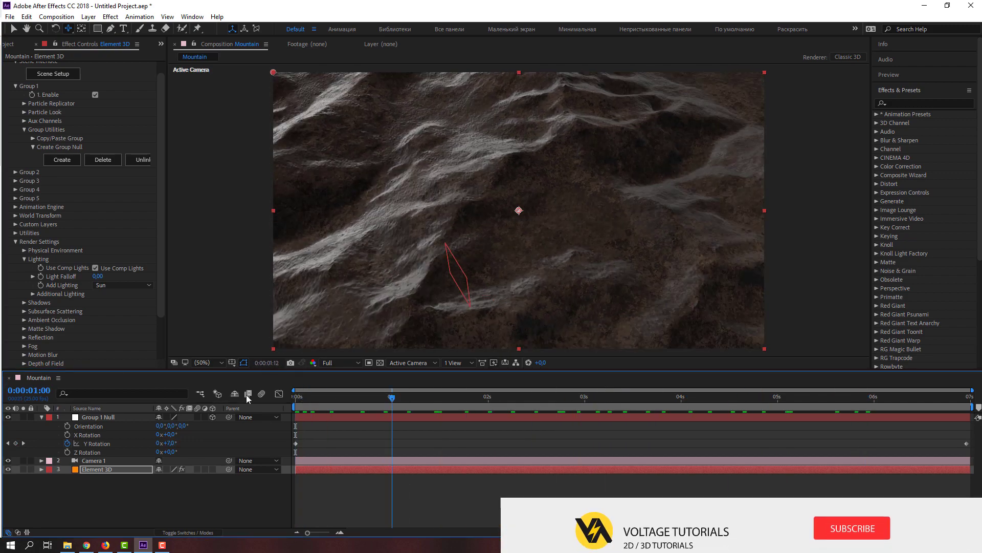
left_click(86, 483)
right_click(87, 485)
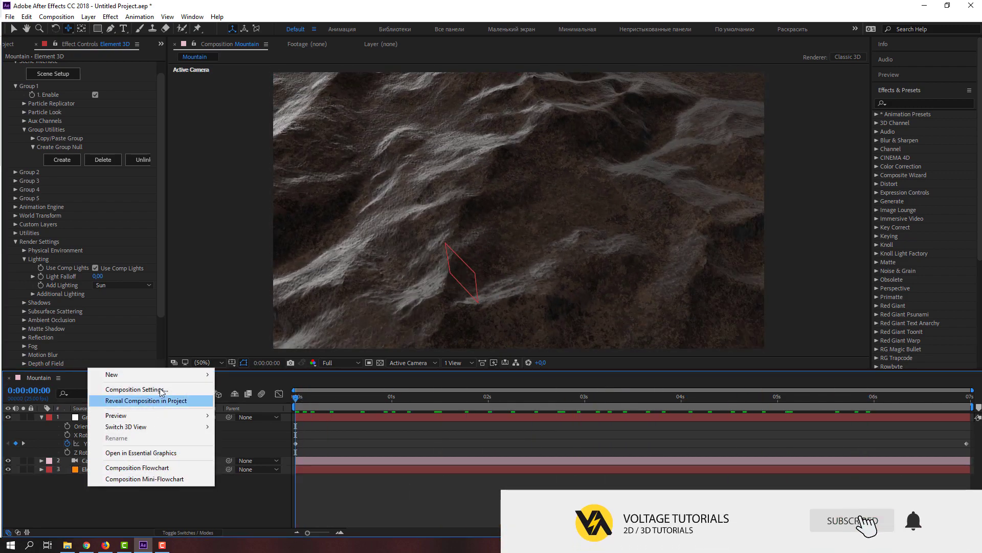
Add a Parallel light with the warm orange colour FFBA57
mouse_move(195, 374)
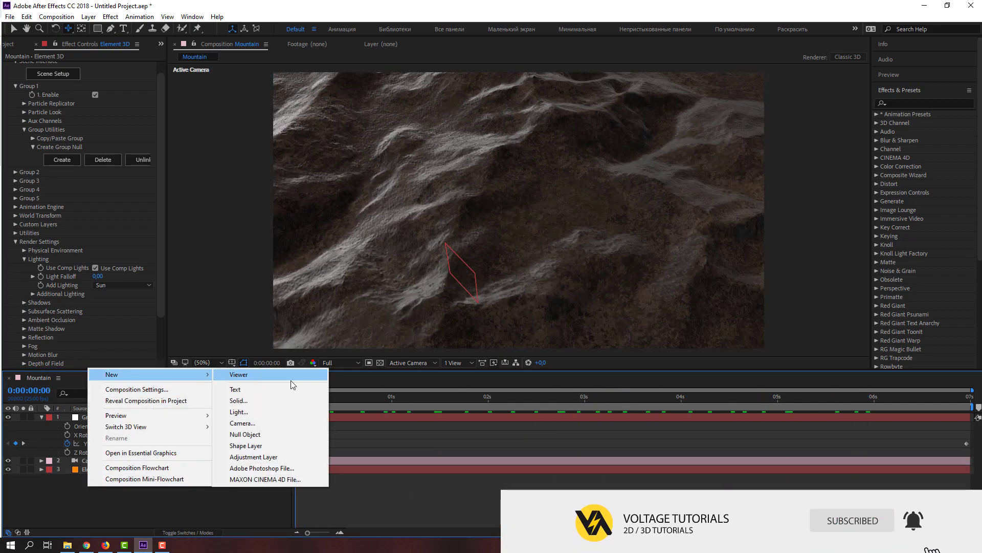
left_click(254, 413)
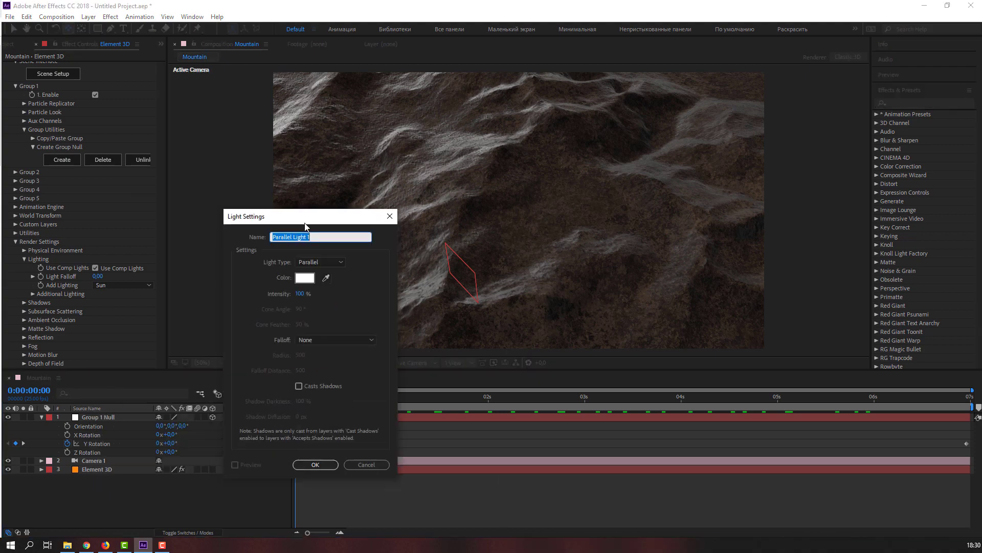
left_click(524, 292)
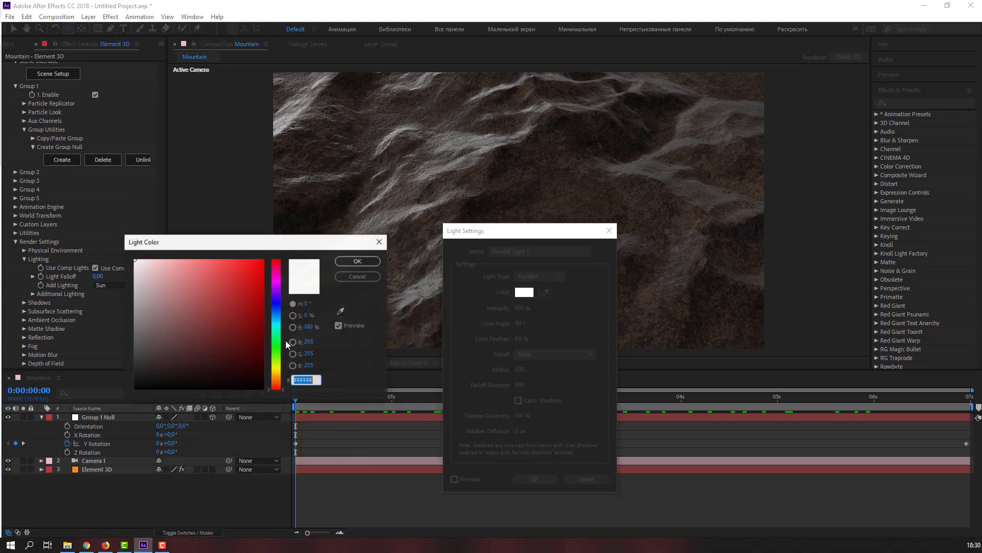
left_click(281, 380)
left_click_drag(248, 278, 219, 257)
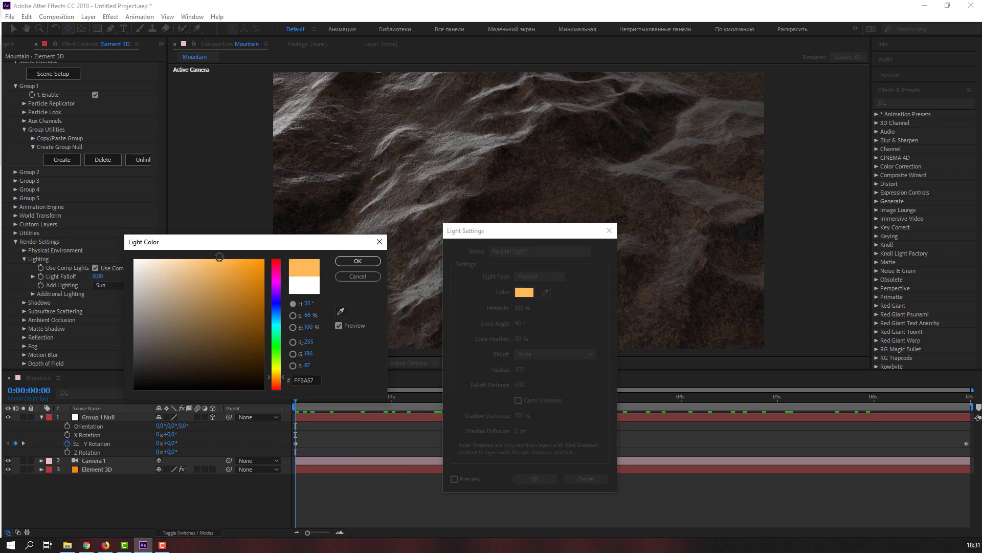
left_click(346, 260)
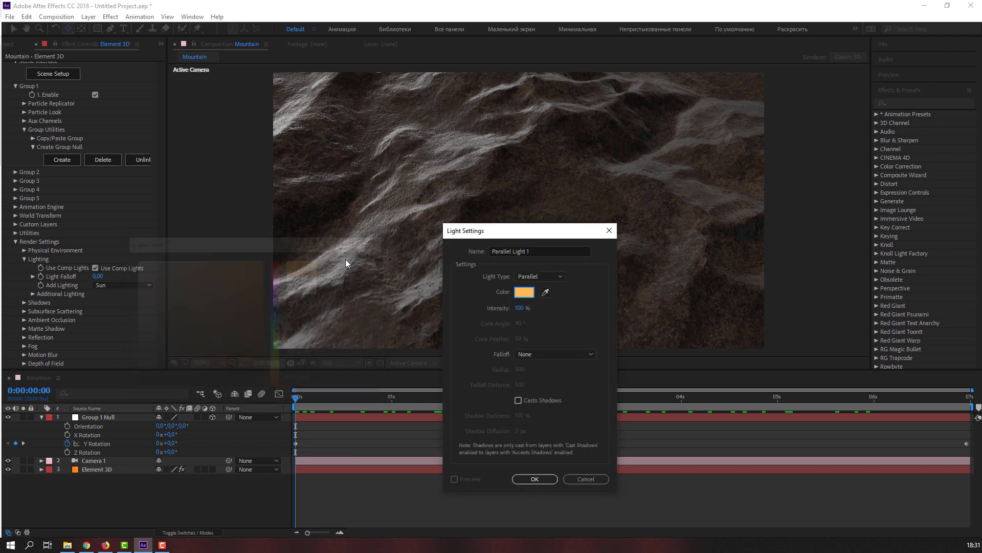
left_click(527, 480)
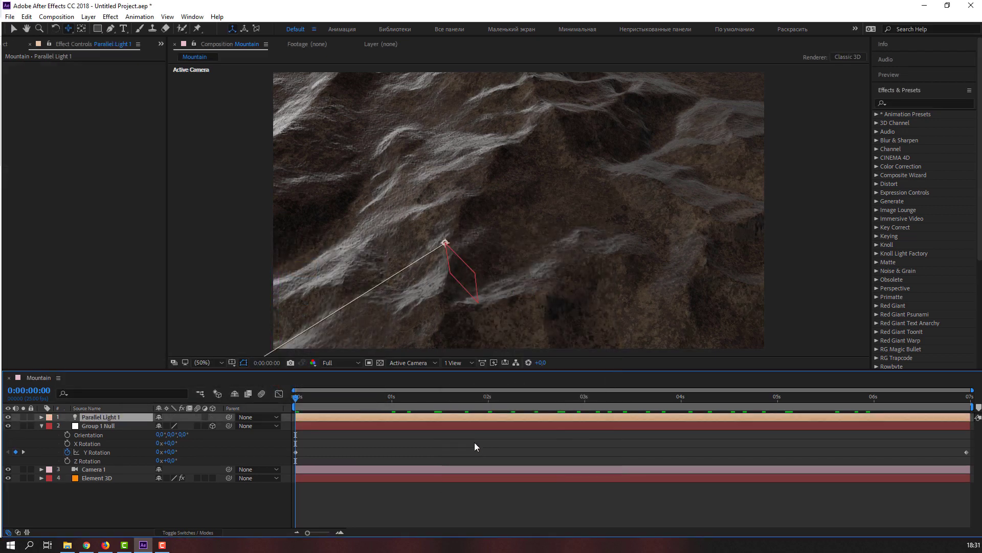
Move the light's Point of Interest and set Position to 157.0, 605.0, 3083.3
left_click(10, 16)
left_click(14, 29)
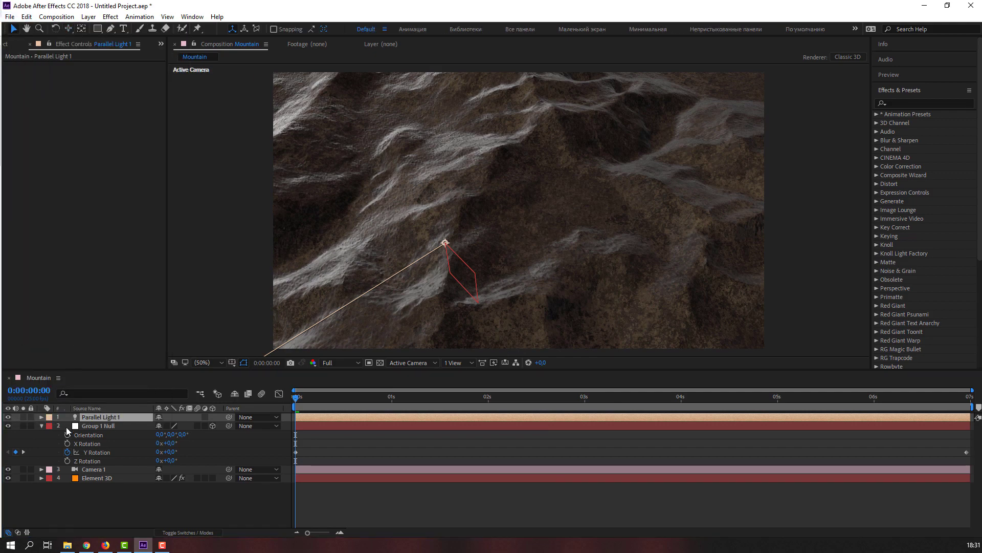
left_click(40, 417)
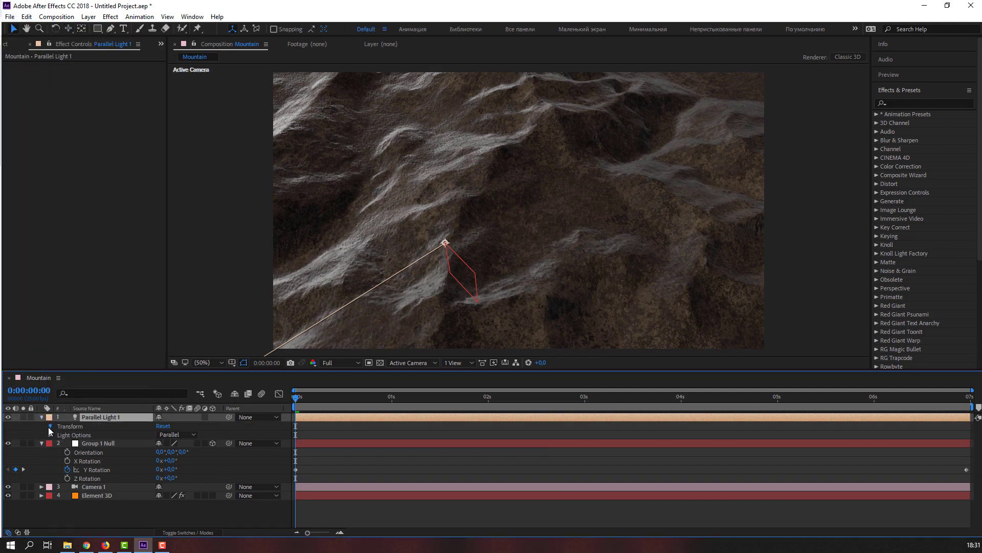
left_click(50, 427)
left_click_drag(172, 433, 268, 413)
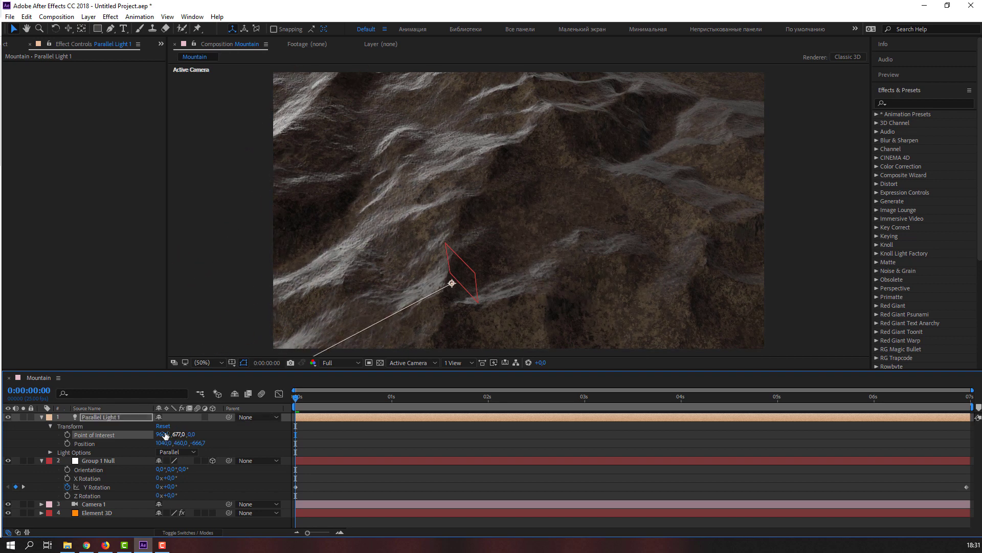
mouse_move(165, 435)
left_mouse_down()
mouse_move(192, 428)
mouse_move(147, 433)
mouse_move(197, 433)
mouse_move(92, 443)
left_mouse_up()
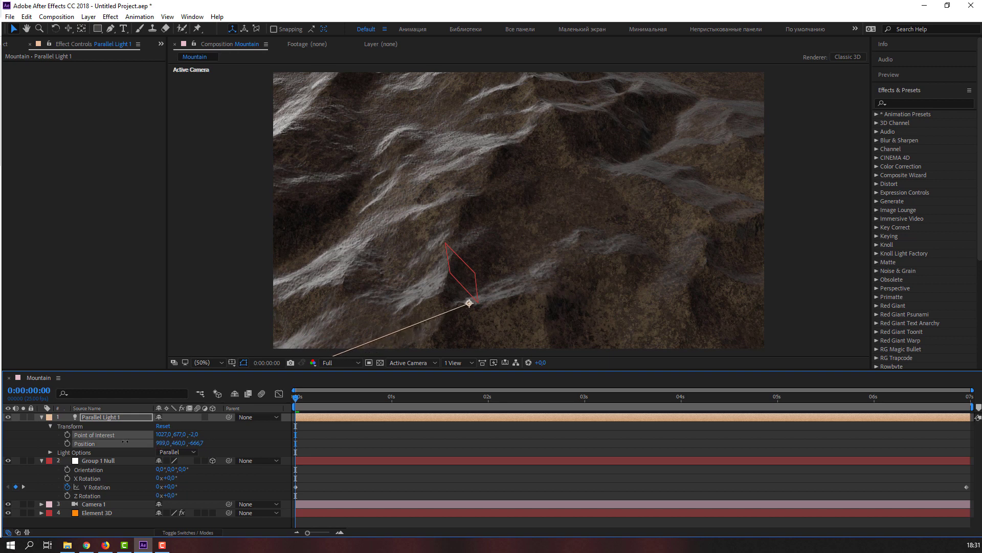
mouse_move(163, 443)
left_mouse_down()
mouse_move(174, 443)
mouse_move(122, 443)
mouse_move(528, 412)
mouse_move(430, 409)
left_mouse_up()
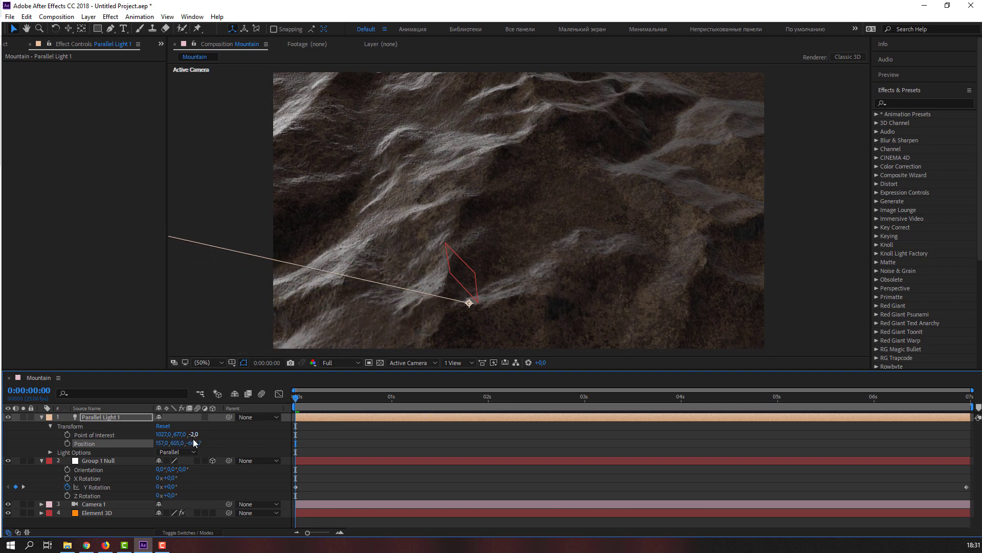
left_click_drag(194, 443, 378, 435)
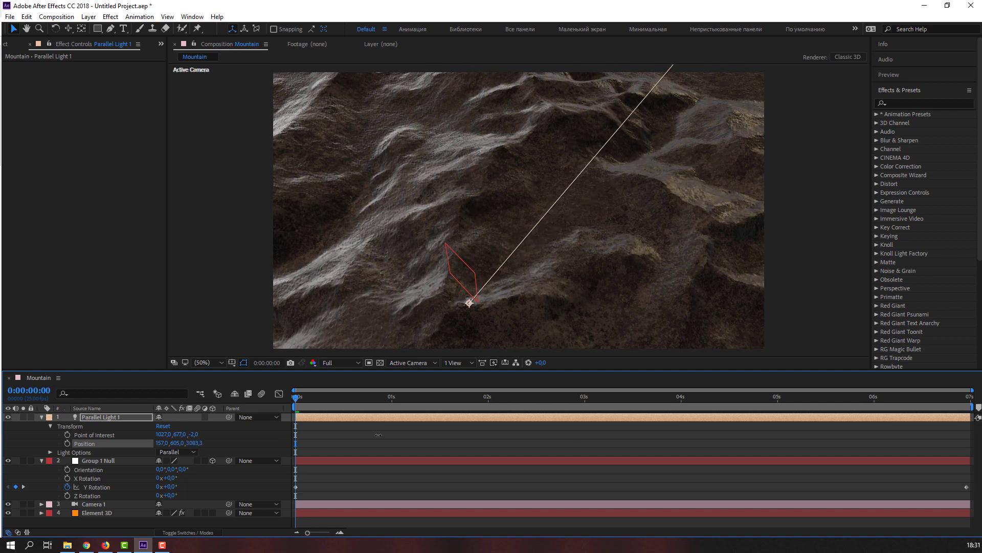
Preview the animation under the new light from the first frame
left_click(328, 438)
left_click_drag(300, 398, 947, 409)
key("Home")
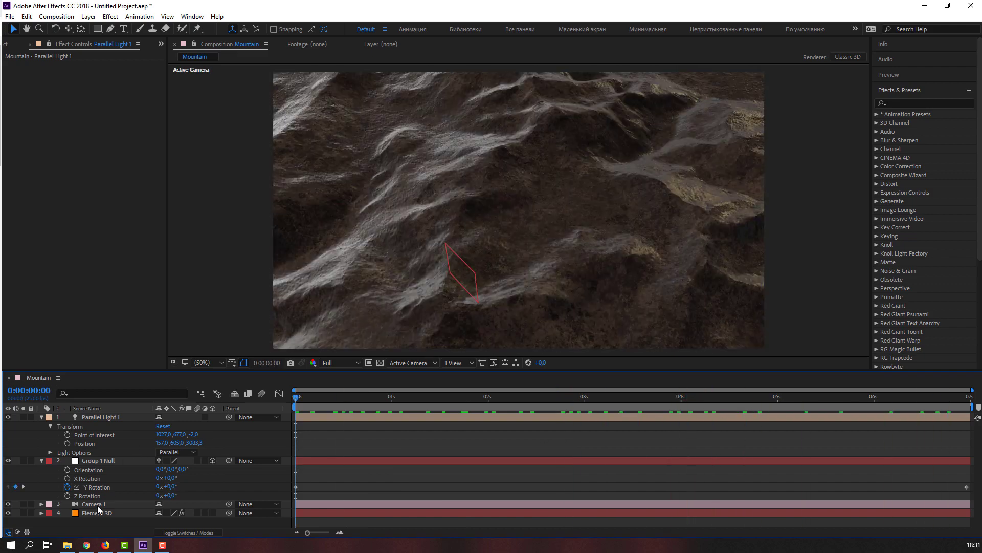
left_click(96, 513)
Show the physical environment in the background with exposure 1 and gamma 3.00
left_click(23, 264)
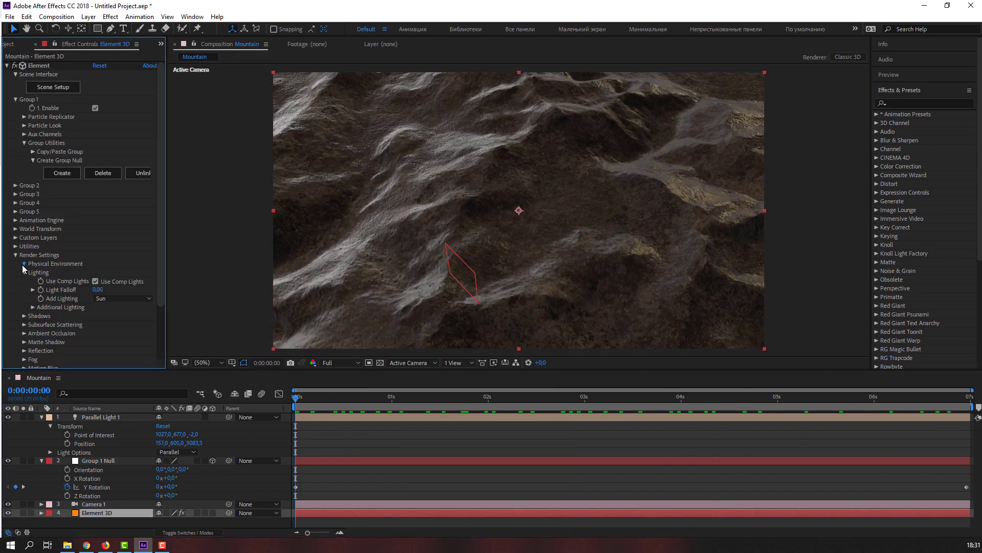
left_click(96, 316)
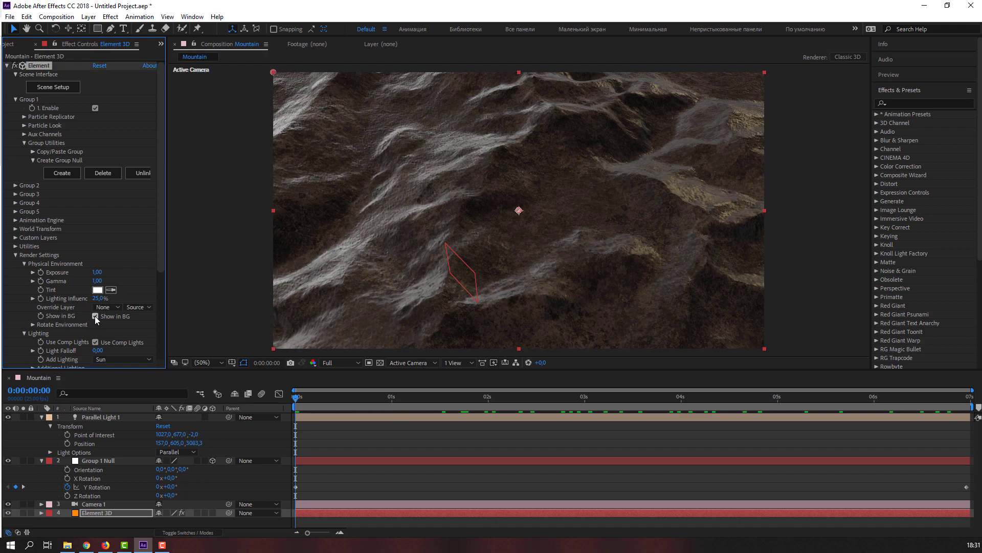
type("2")
key("Return")
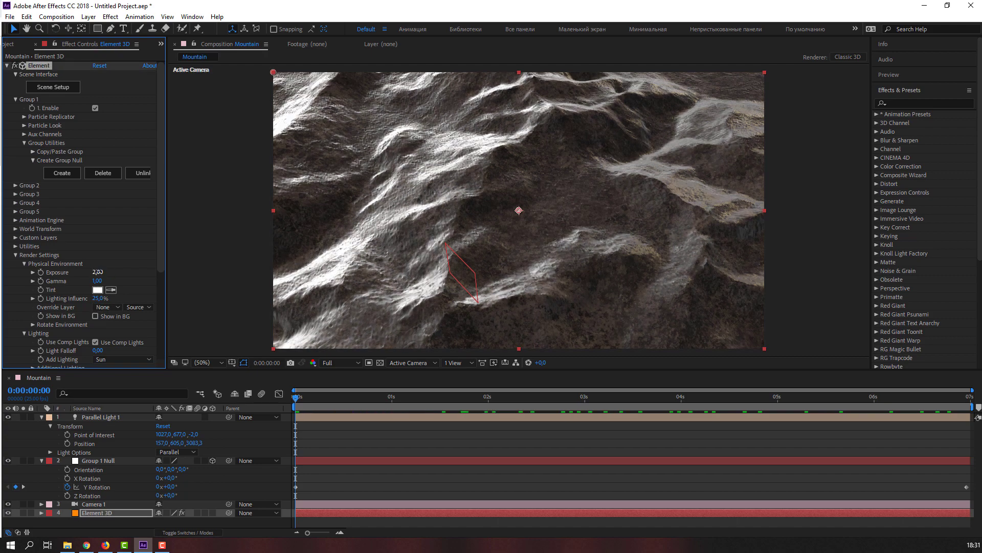
type("1")
key("Return")
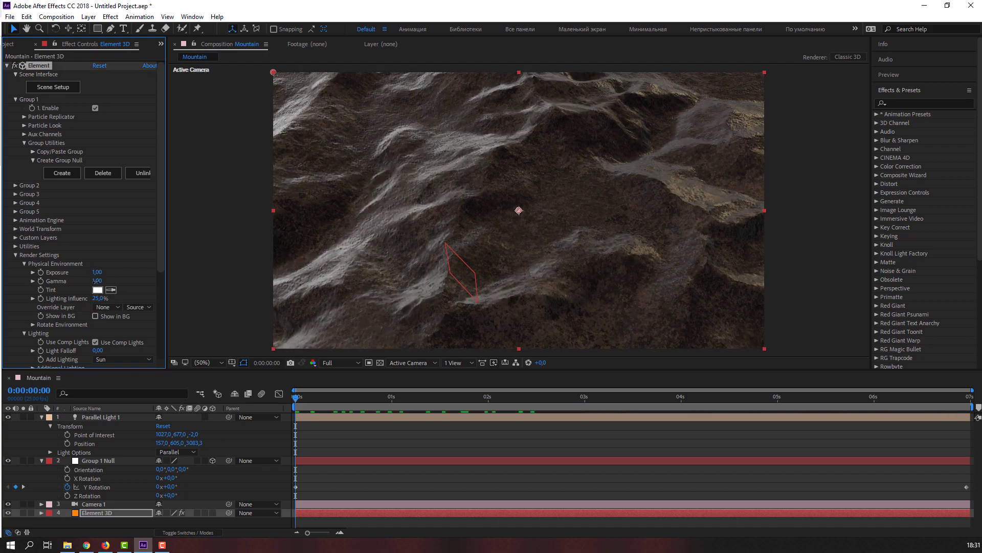
type("2")
left_click_drag(101, 282, 156, 282)
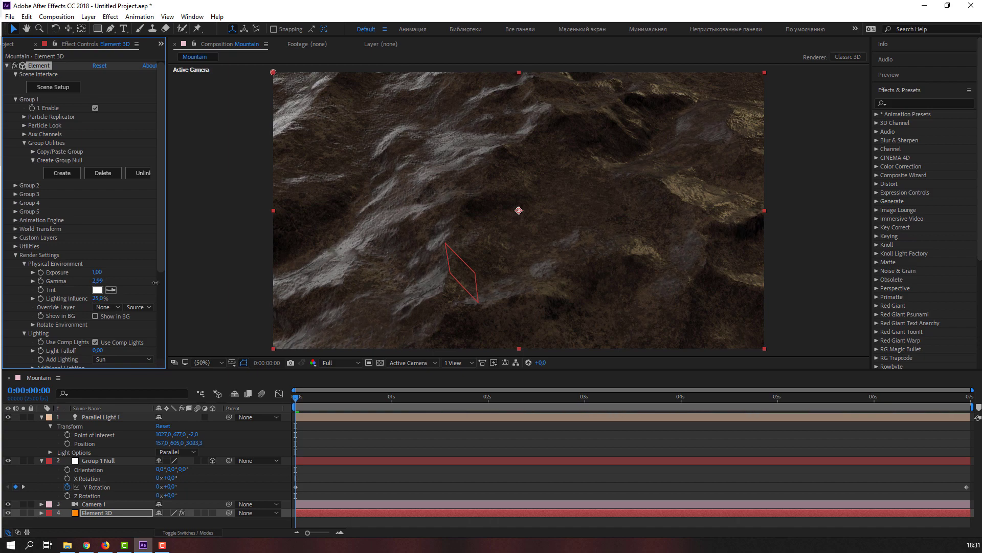
left_click_drag(16, 285, 370, 300)
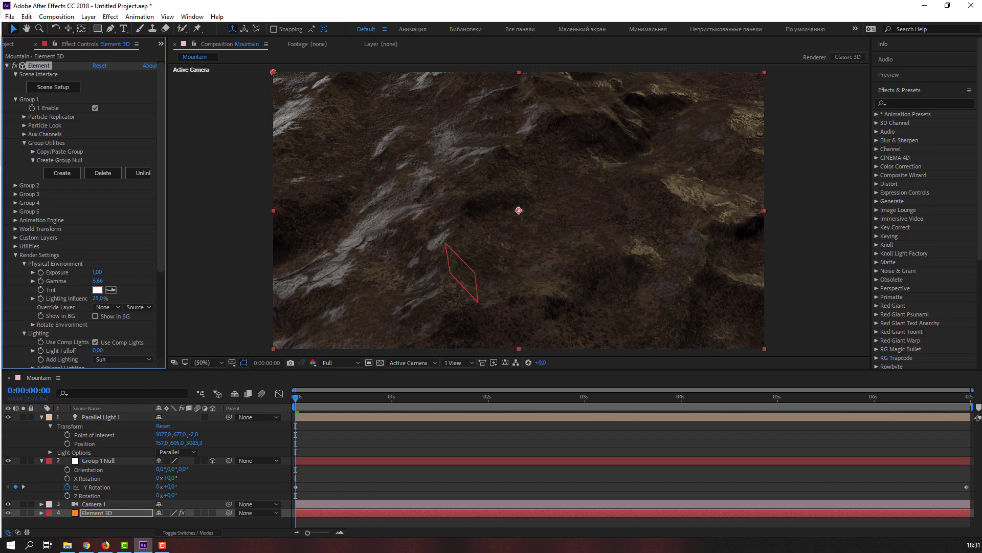
left_click_drag(97, 281, 41, 309)
key("Return")
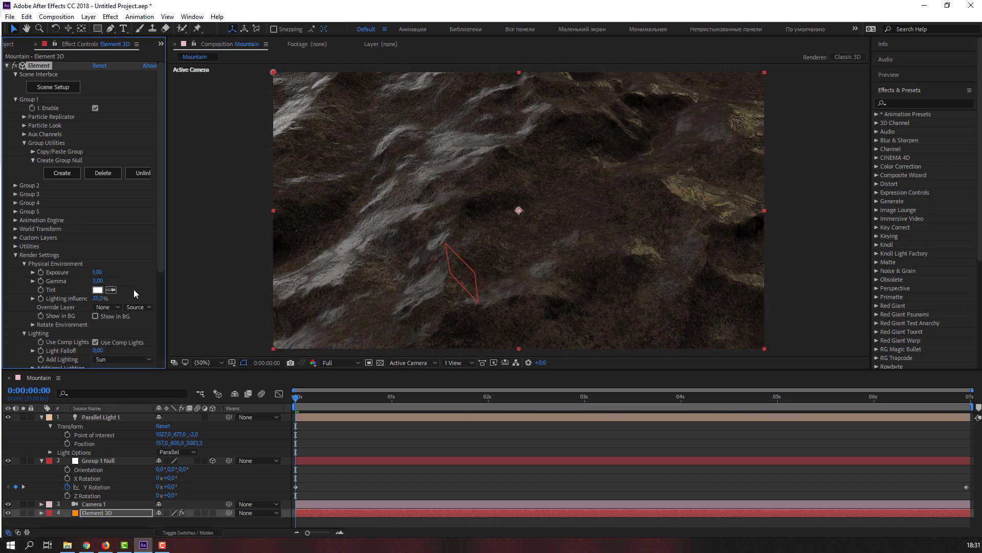
Tint the environment pale peach (FFDEC8) and preview the warmer landscape
left_click(97, 290)
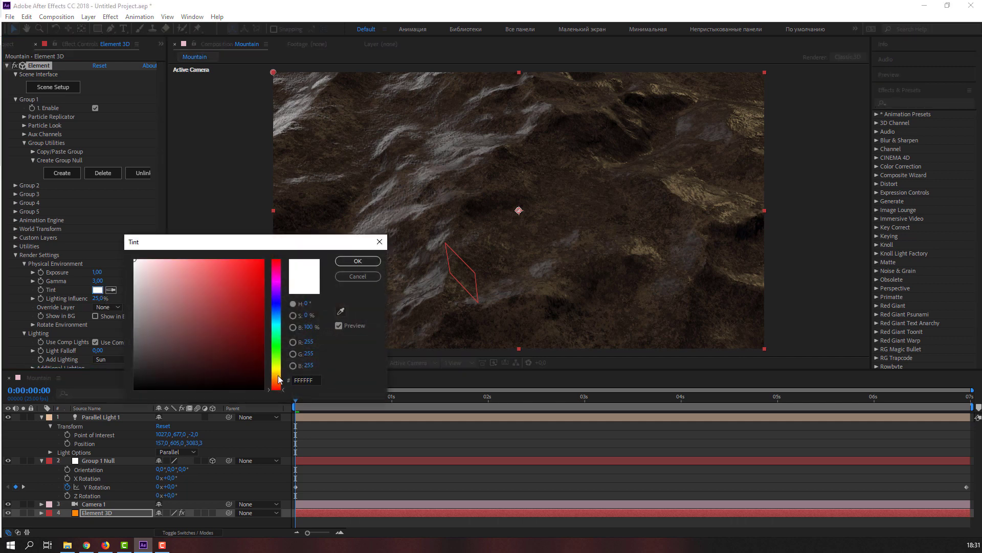
left_click_drag(279, 379, 279, 376)
left_click(207, 273)
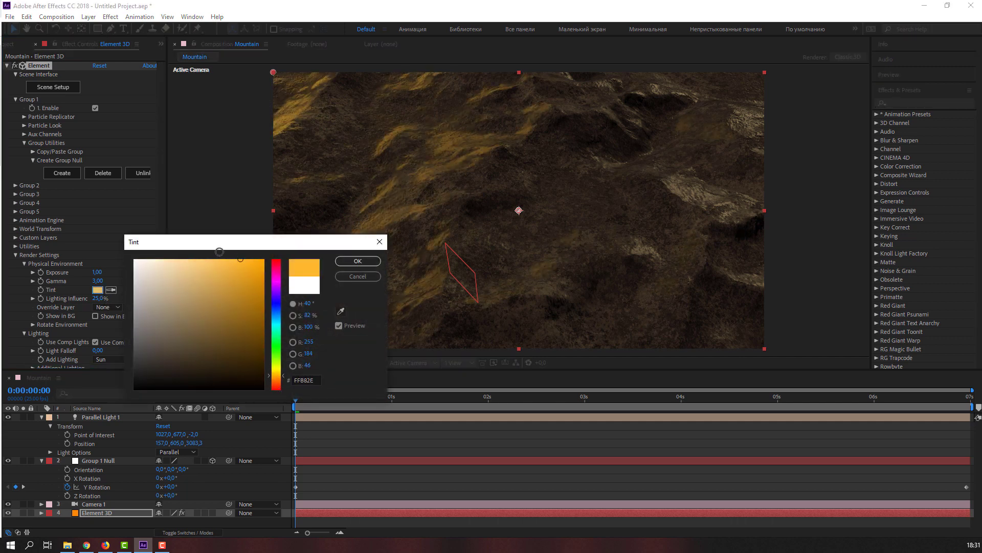
mouse_move(220, 261)
left_mouse_down()
mouse_move(263, 266)
mouse_move(150, 249)
left_mouse_up()
left_click(281, 381)
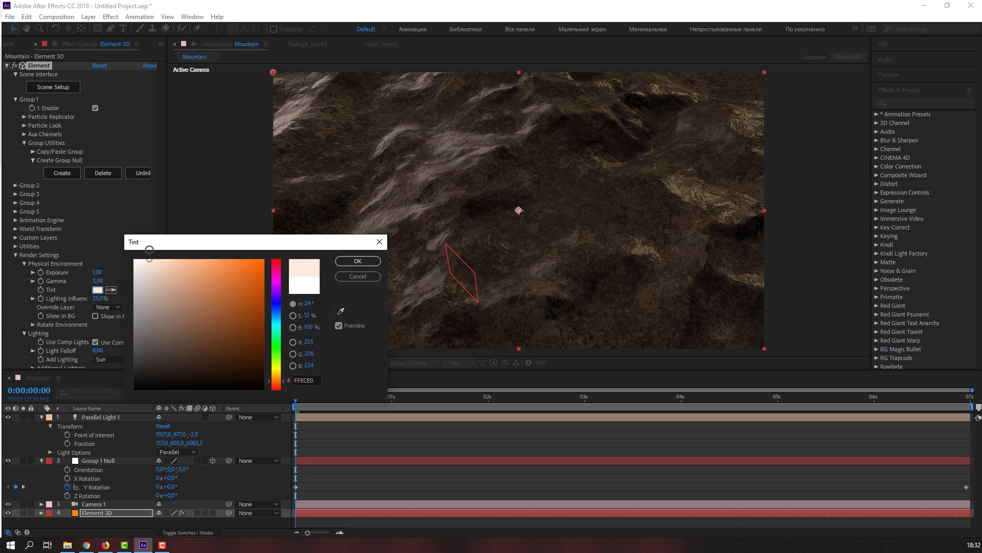
left_click(343, 260)
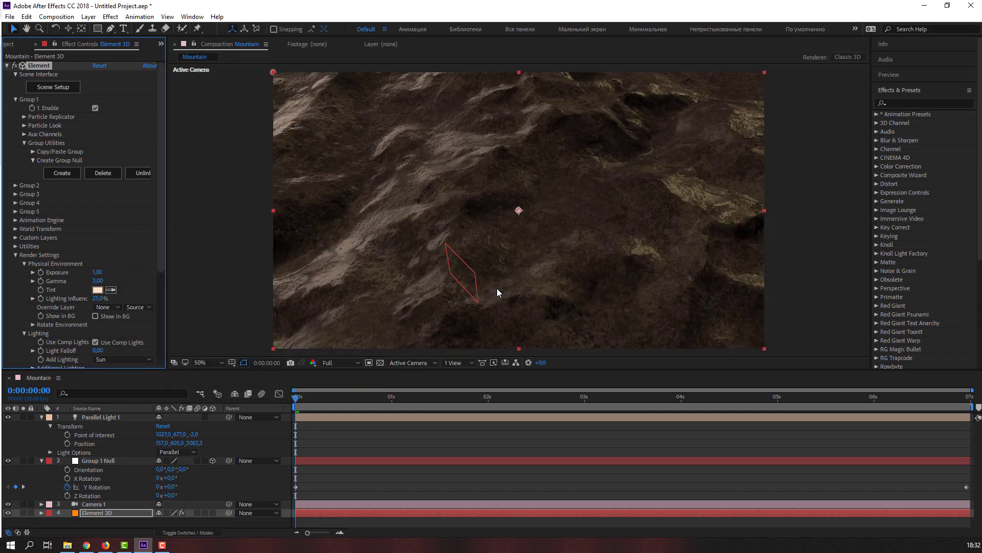
left_click_drag(302, 403, 423, 409)
key("space")
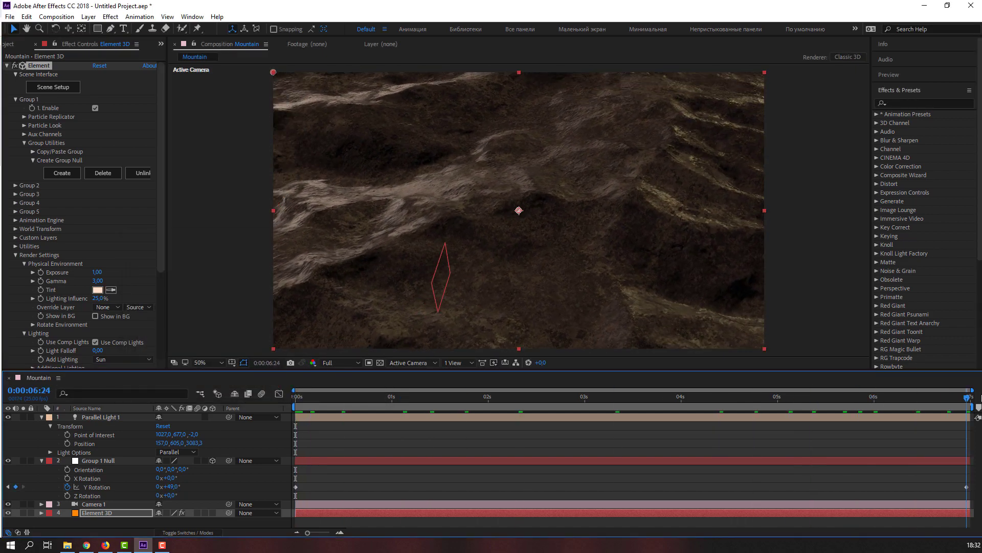
Set the Additional Lighting brightness multiplier to 180%
scroll(10, 298, "down", 3)
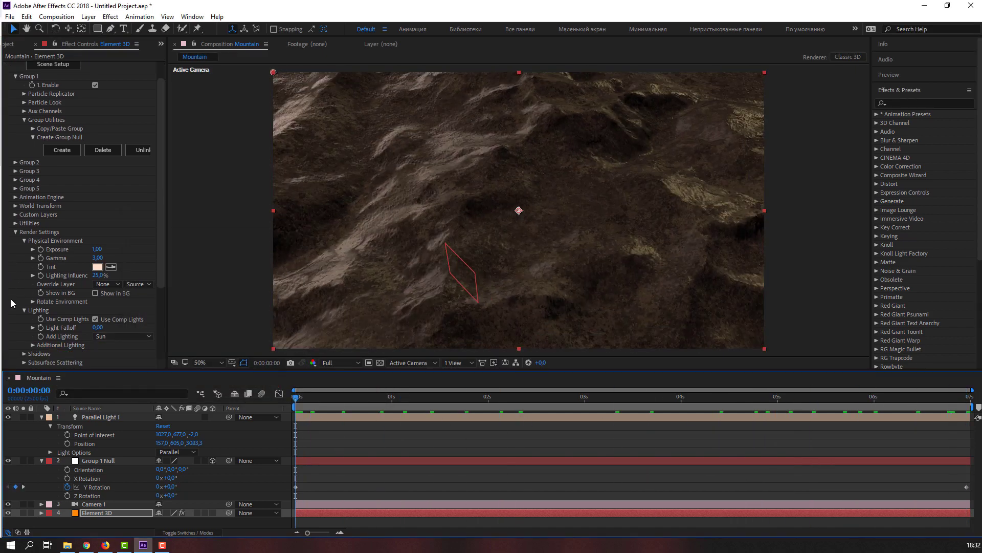
left_click(33, 322)
scroll(90, 322, "down", 2)
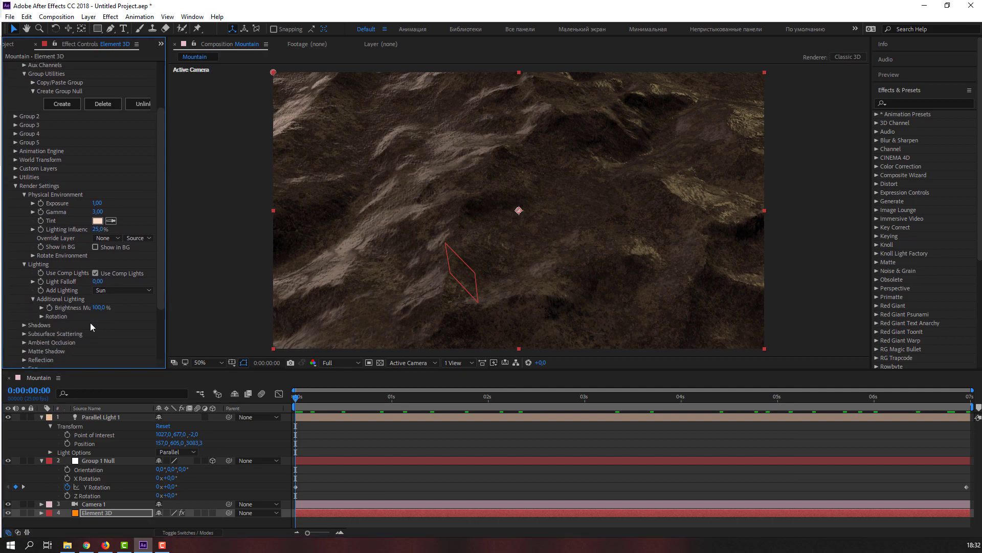
left_click_drag(115, 307, 32, 302)
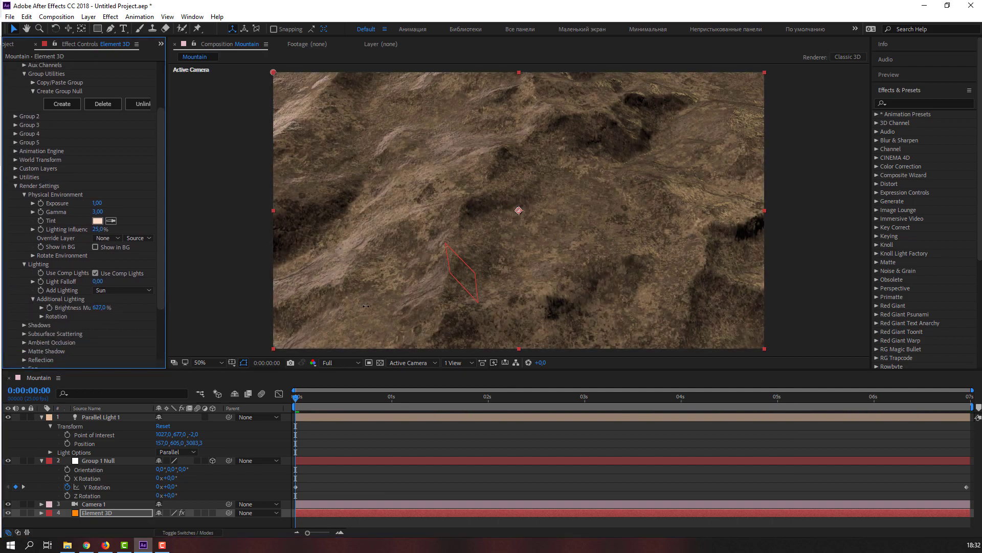
mouse_move(149, 304)
left_mouse_down()
mouse_move(181, 305)
mouse_move(94, 310)
left_mouse_up()
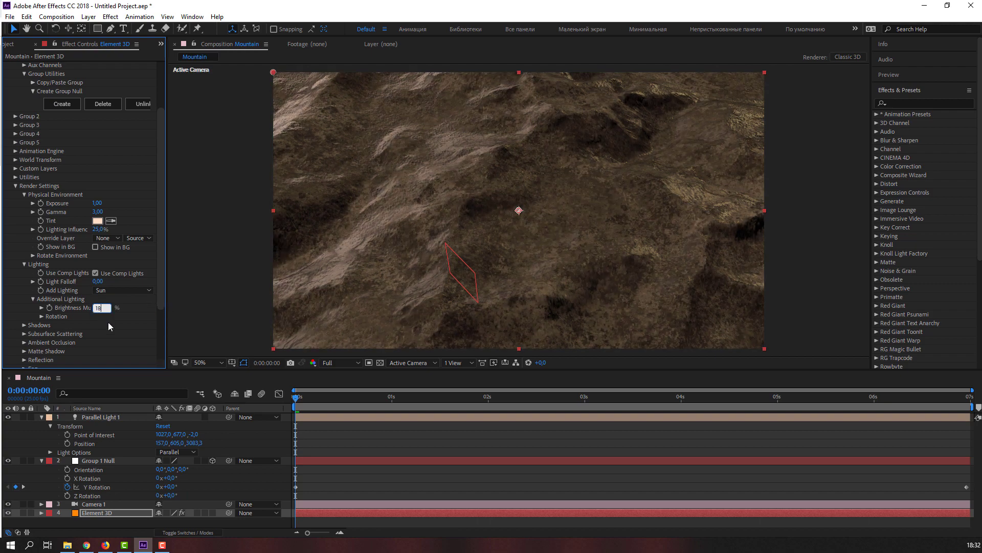
type("0")
key("Return")
Rotate the additional light 28° in X and 51° in Y, then preview
left_click(44, 316)
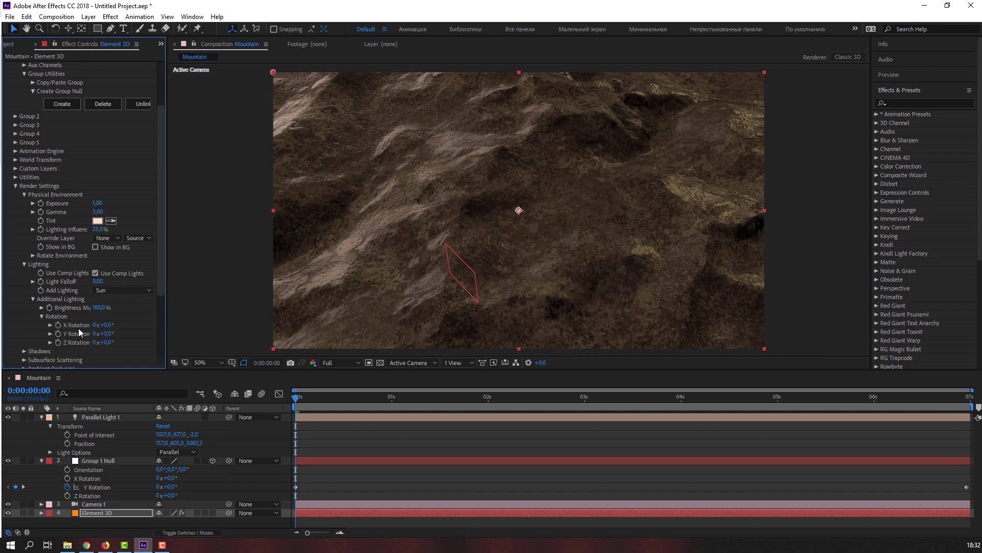
left_click_drag(106, 325, 134, 332)
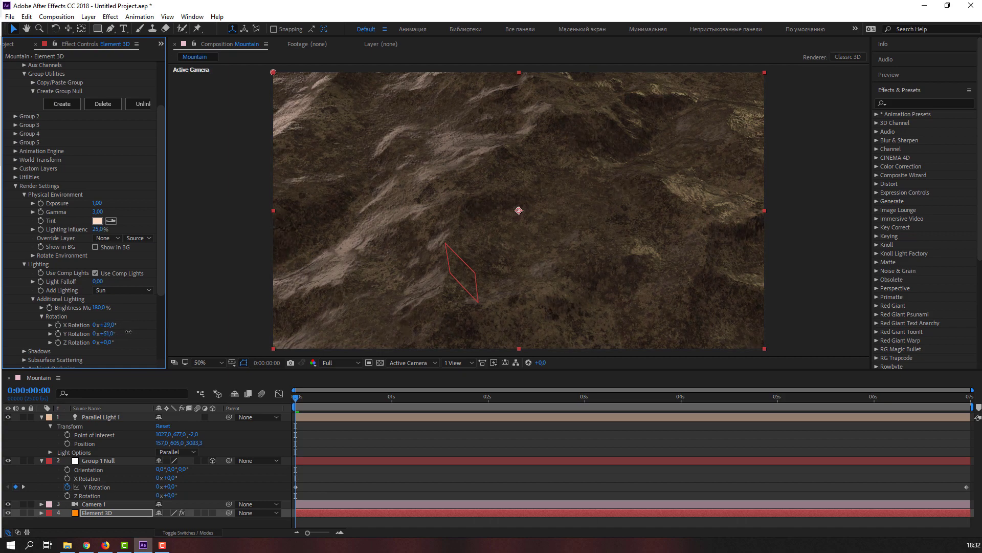
left_click(386, 422)
key("space")
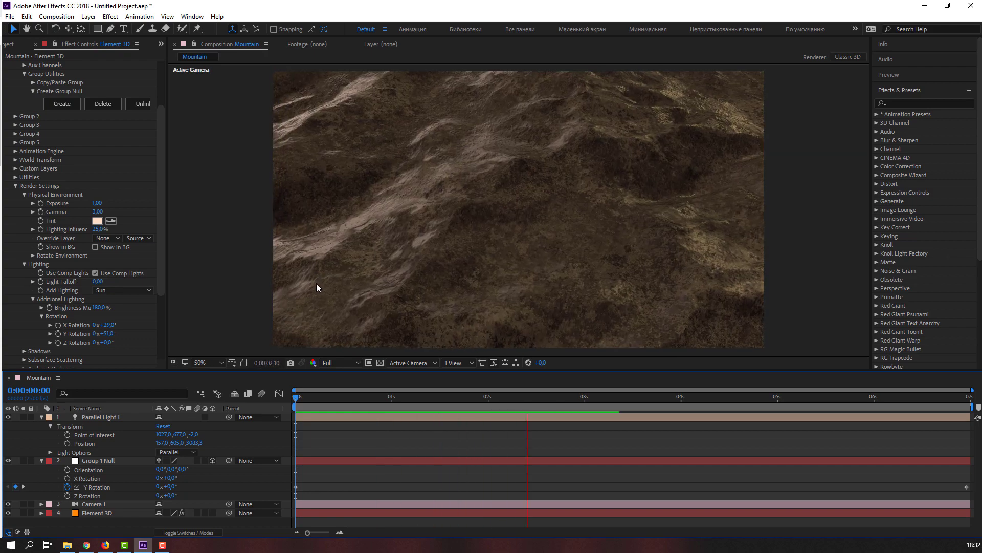
Maximize and restore the viewer during playback, then stop the preview
key("grave")
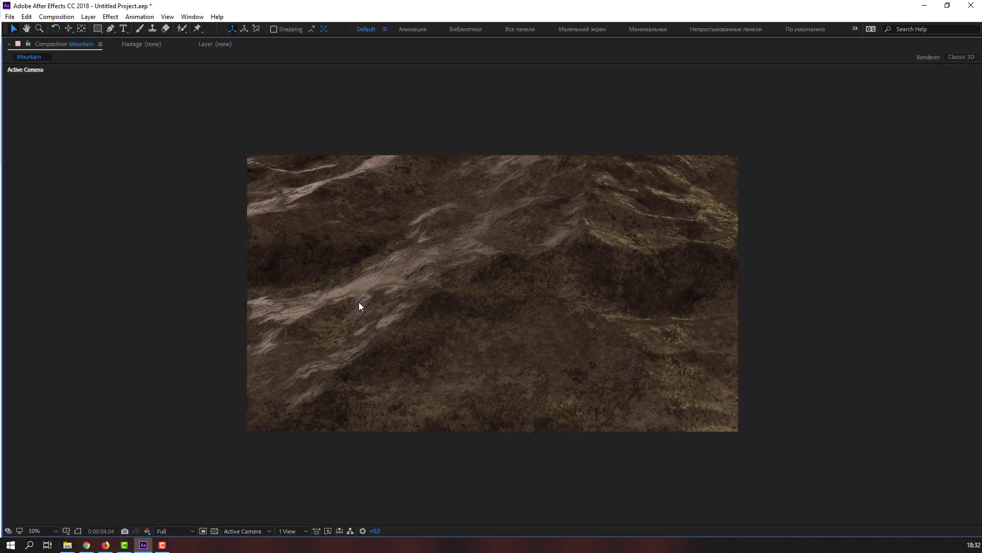
key("grave")
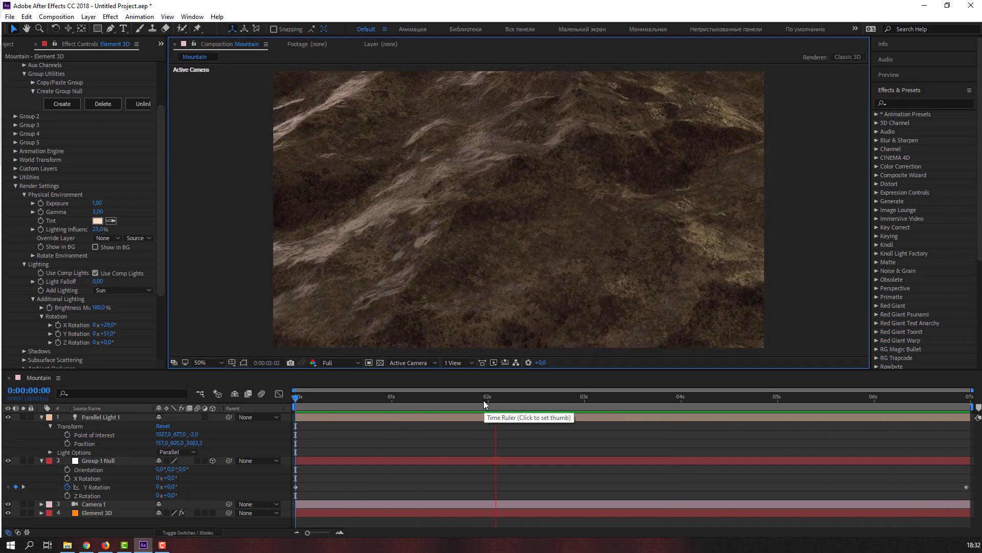
key("space")
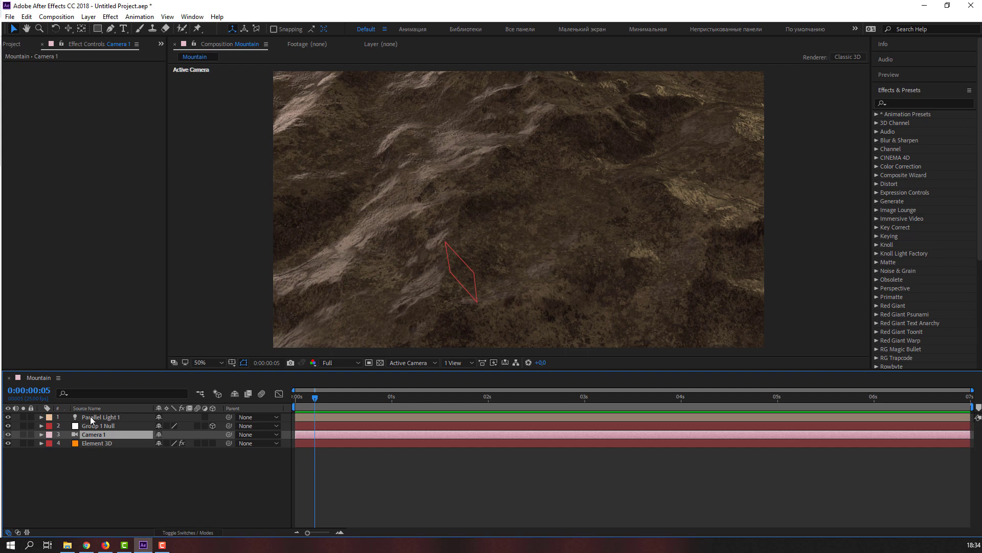
Enable Camera 1 depth of field with aperture 250, previewing at Quarter resolution
left_click(41, 434)
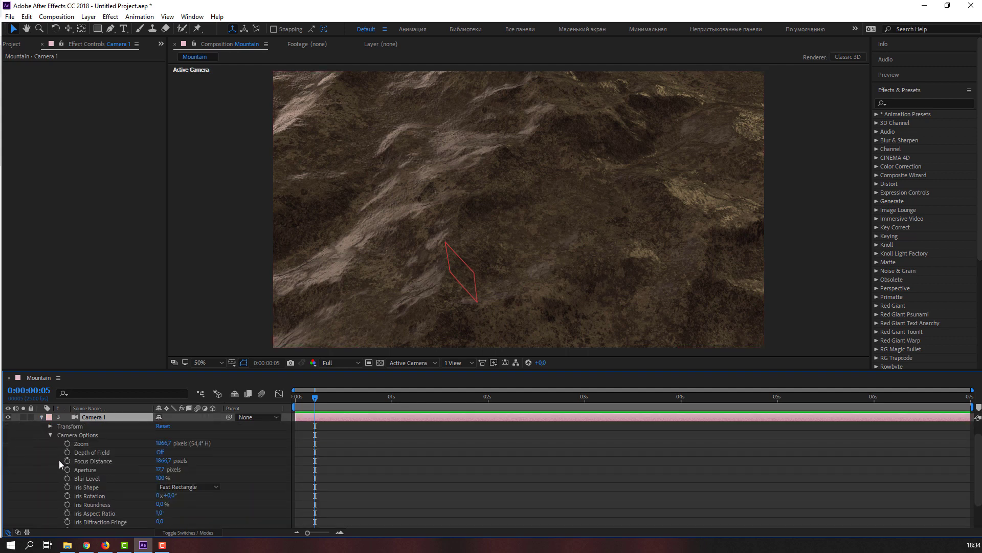
left_click(161, 452)
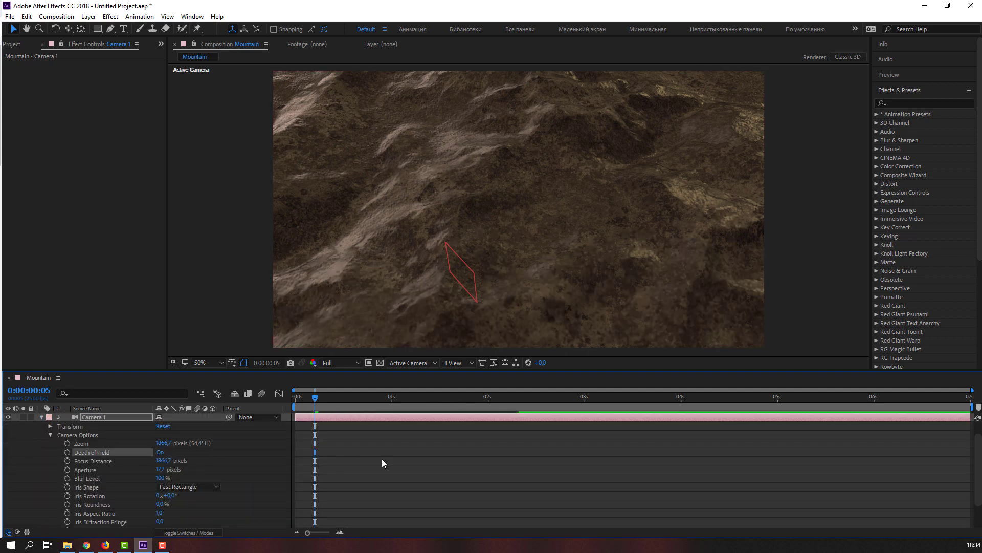
left_click(340, 362)
left_click(347, 423)
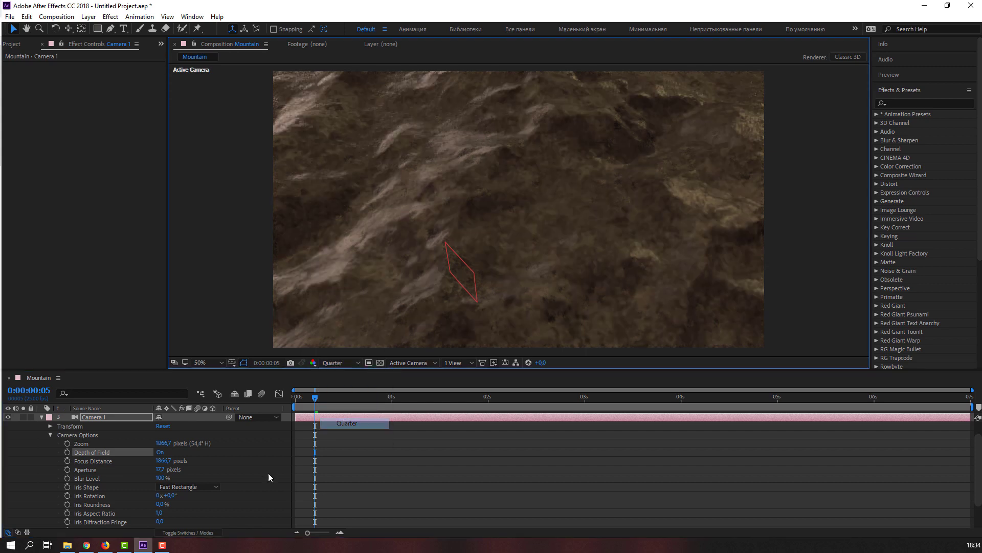
left_click(159, 454)
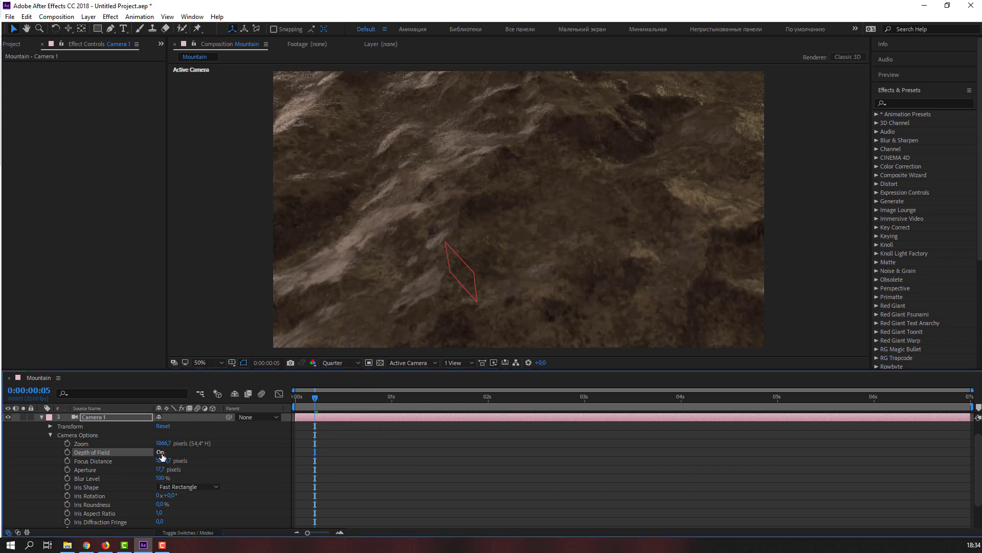
left_click(161, 469)
type("250")
key("Return")
Set focus distance to about 868.7 px, check the blur, and restore Full resolution
mouse_move(163, 461)
left_mouse_down()
mouse_move(279, 432)
mouse_move(206, 431)
mouse_move(218, 431)
left_mouse_up()
mouse_move(162, 461)
left_mouse_down()
mouse_move(150, 460)
mouse_move(162, 460)
left_mouse_up()
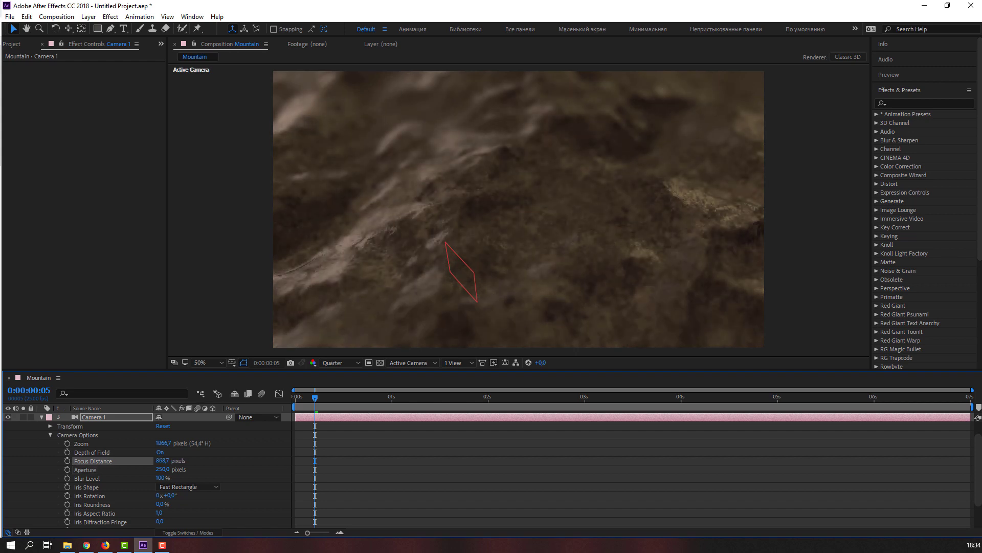
left_click_drag(366, 403, 968, 403)
left_click(410, 312)
key("Home")
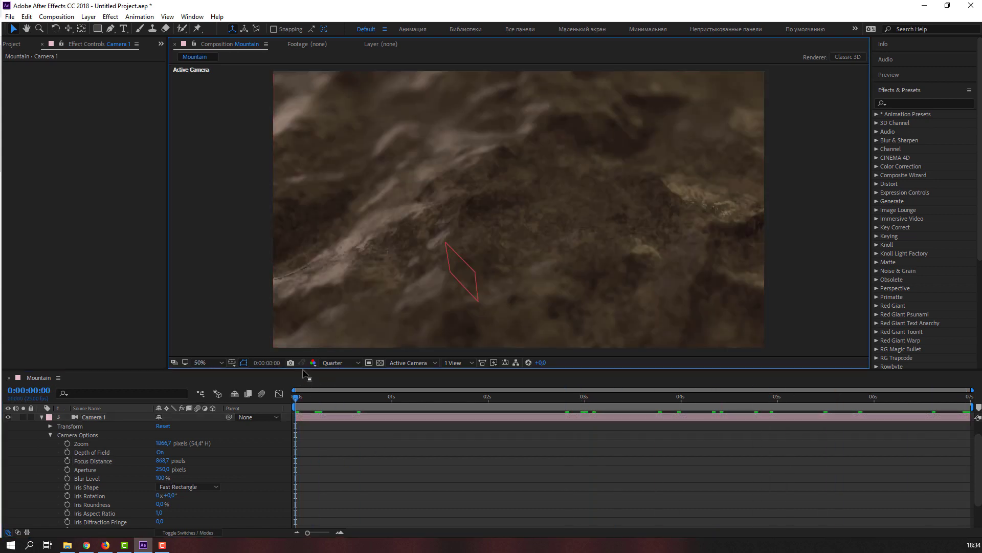
left_click(338, 362)
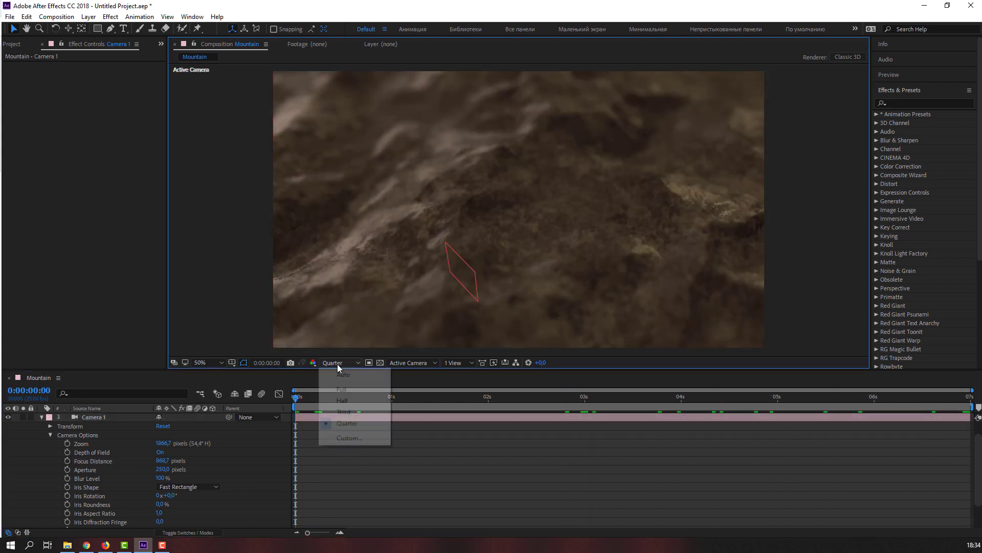
left_click(338, 388)
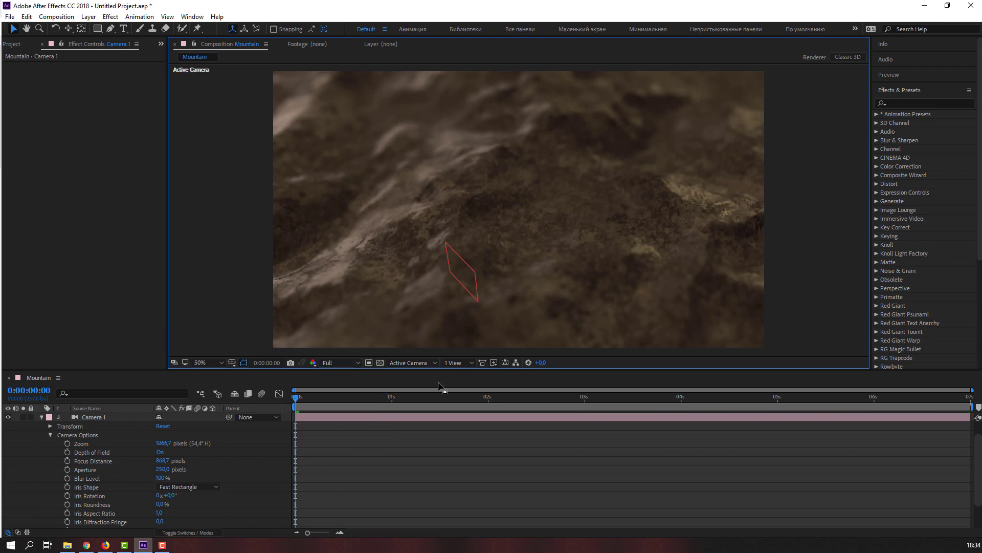